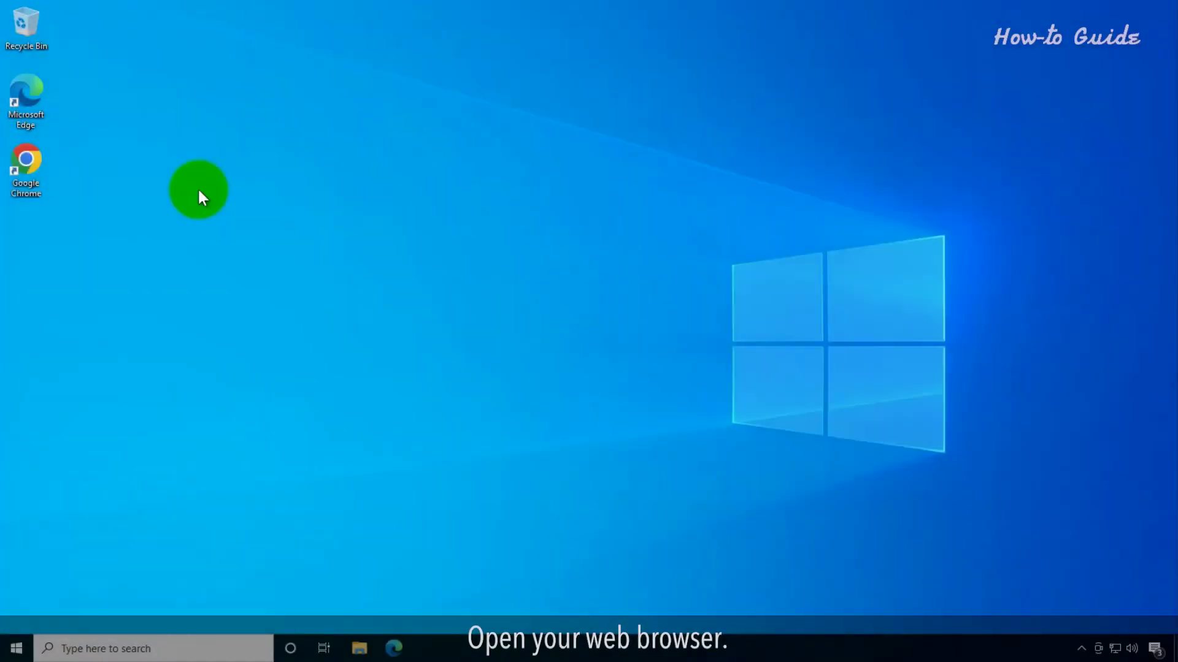
Launch Chrome and go to docs.google.com
double_click(27, 161)
text(doc)
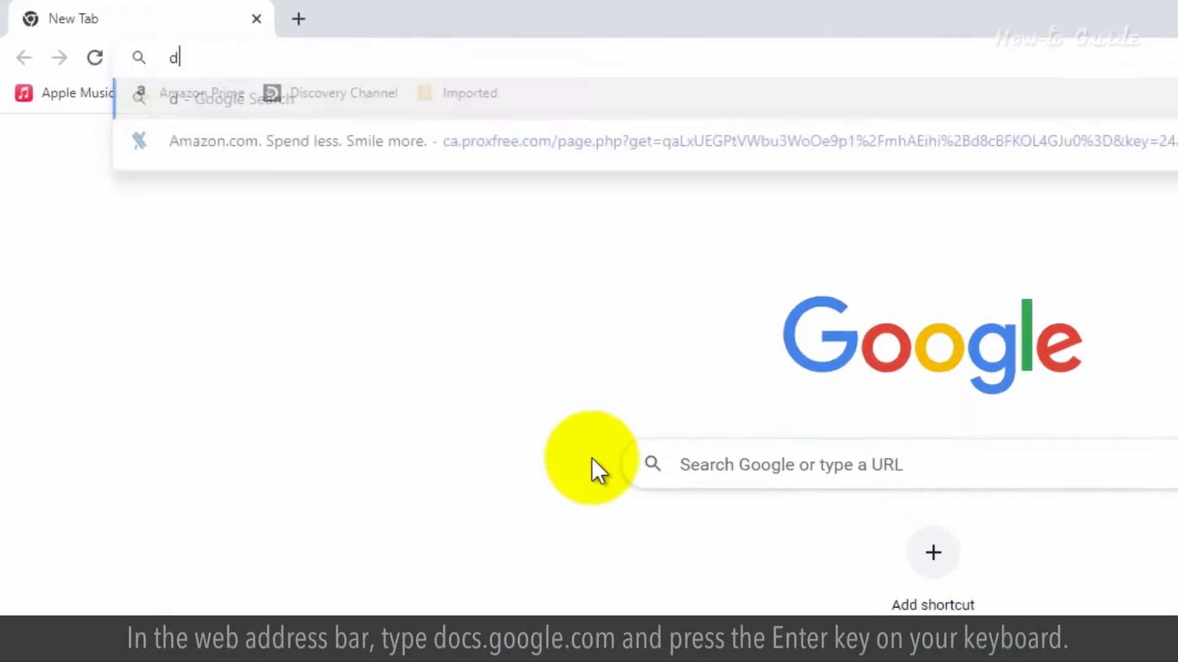
text(s.goo)
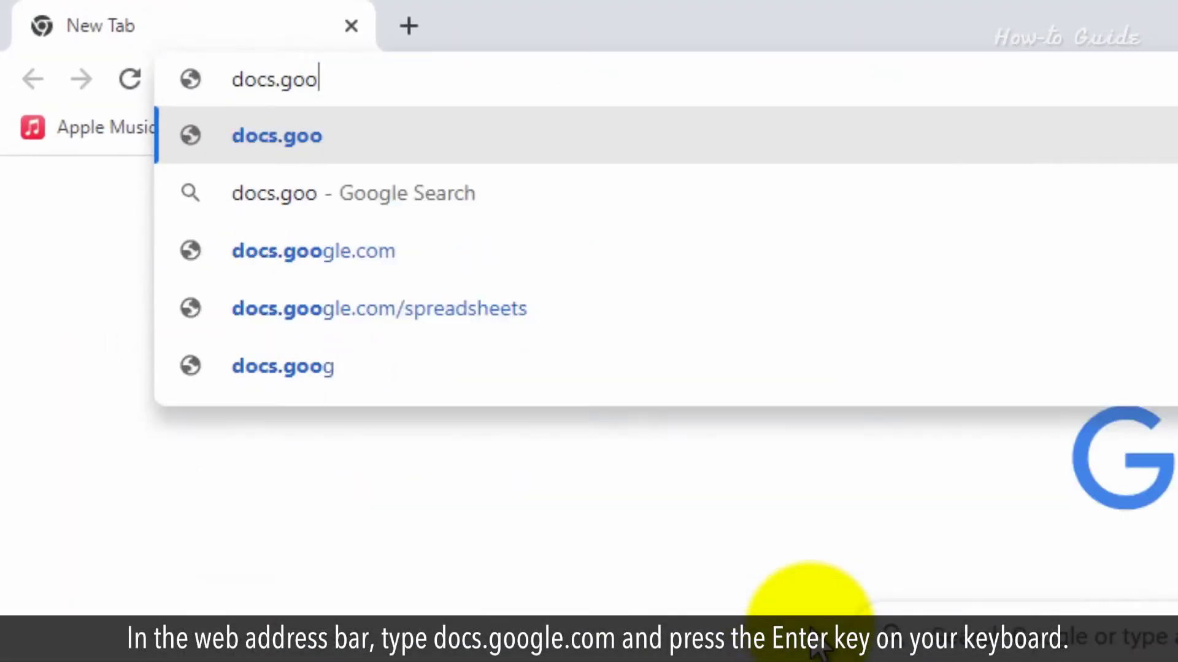
text(gle.)
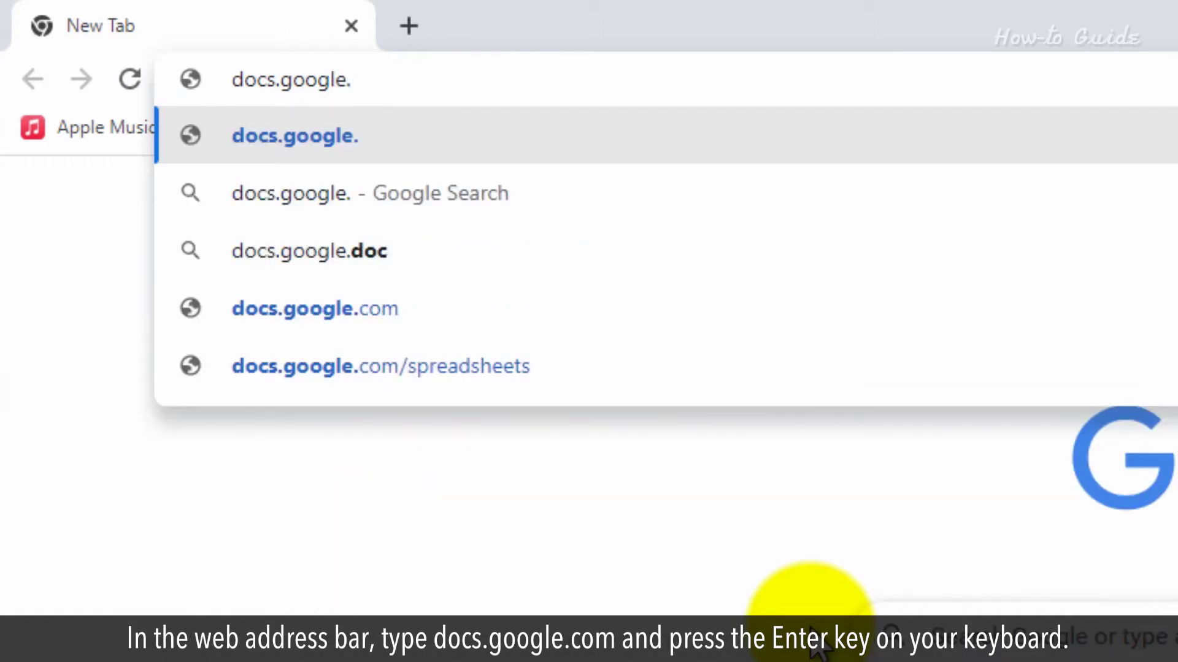
text(com)
key(Return)
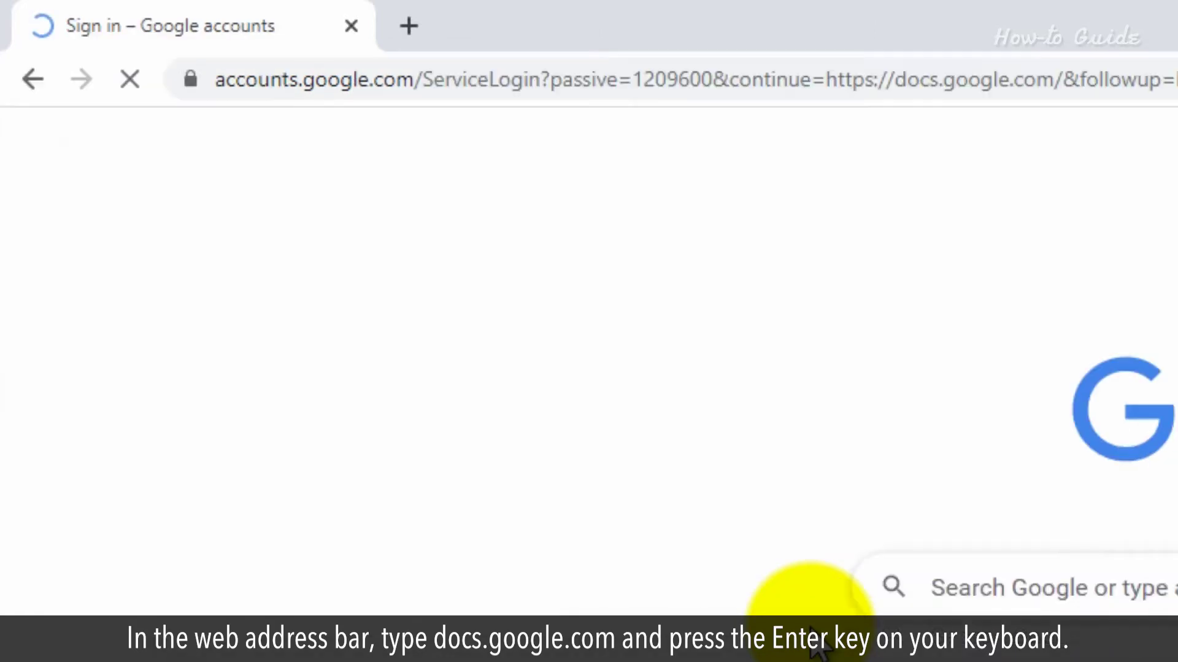
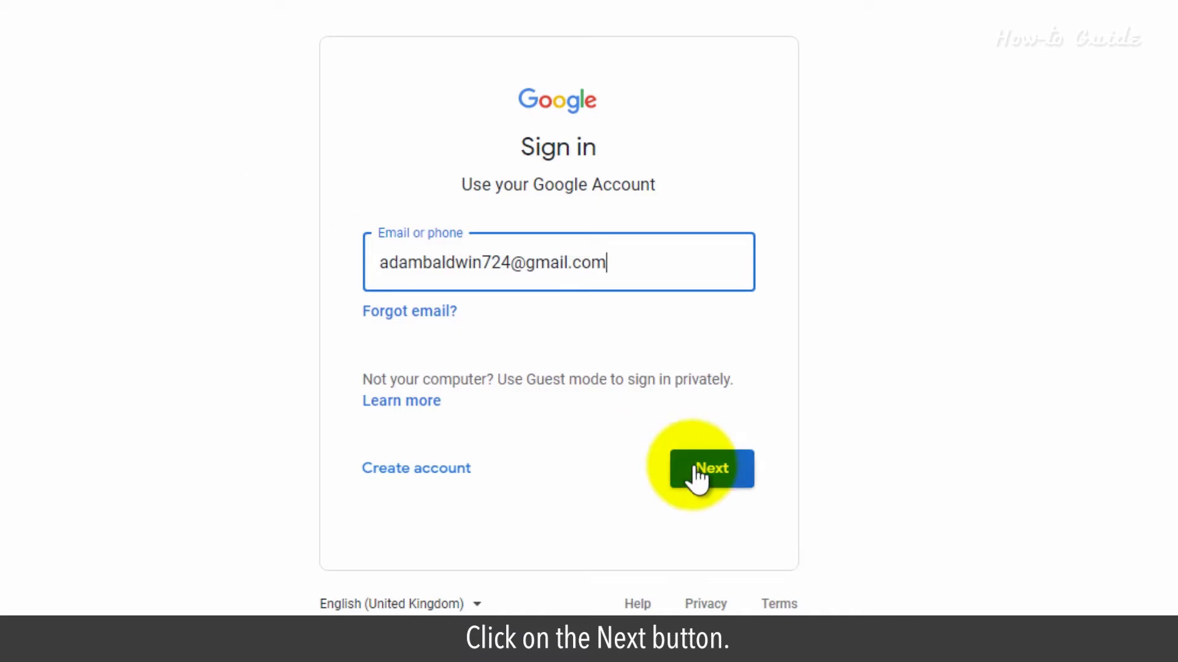
Sign in to the Google account with the account email and password
click(697, 473)
text(•••••)
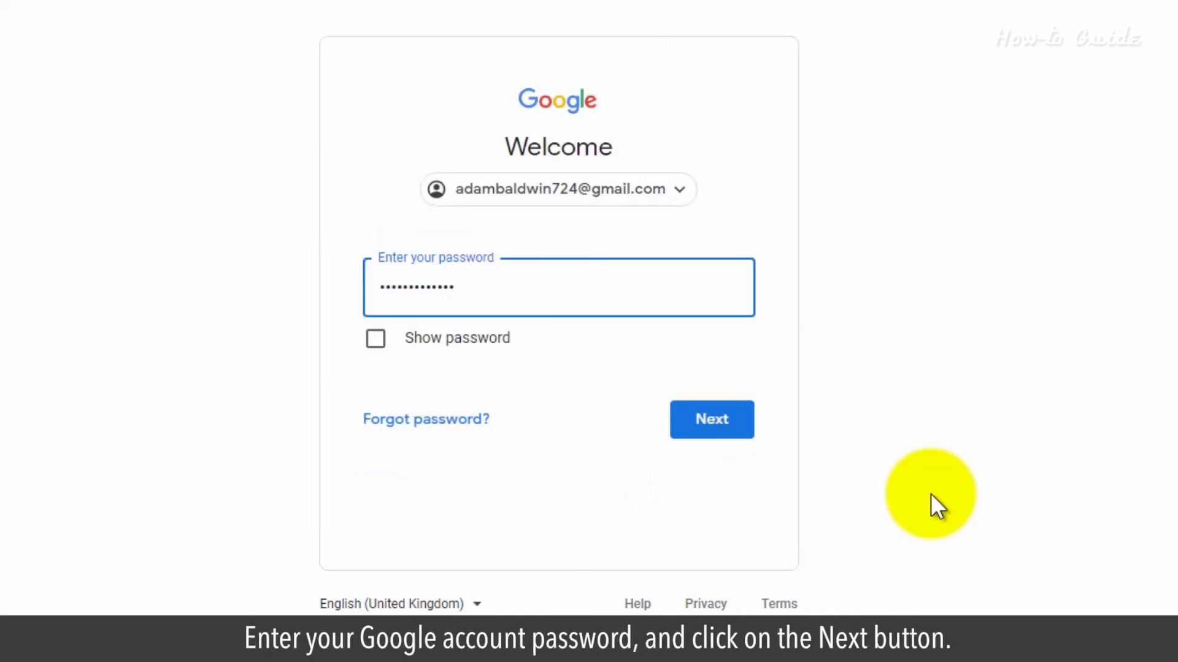
click(707, 417)
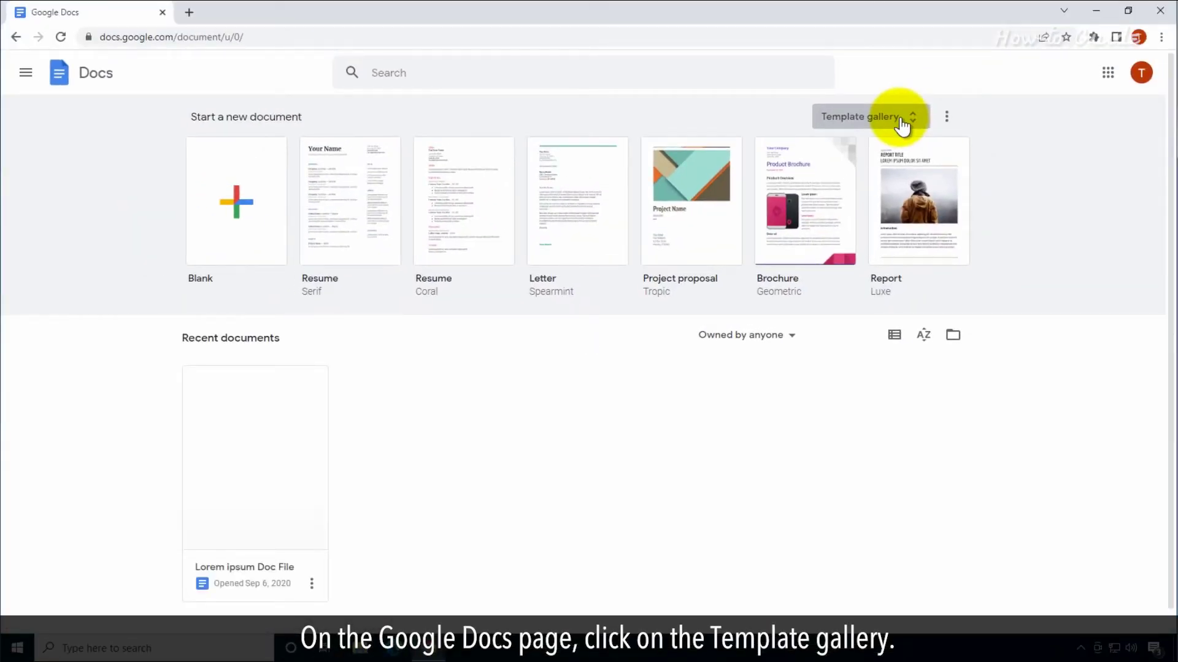
Open the template gallery and scroll down to the Work section's brochure templates
click(902, 125)
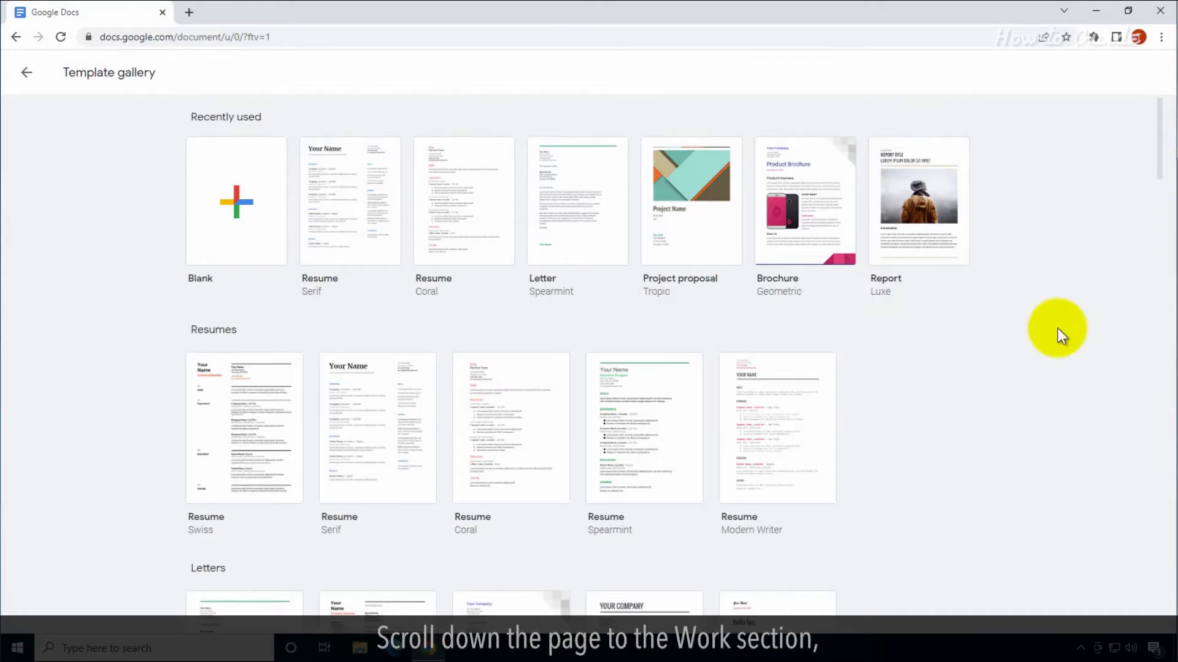
scroll(1057, 329, down, 7)
scroll(1057, 329, down, 9)
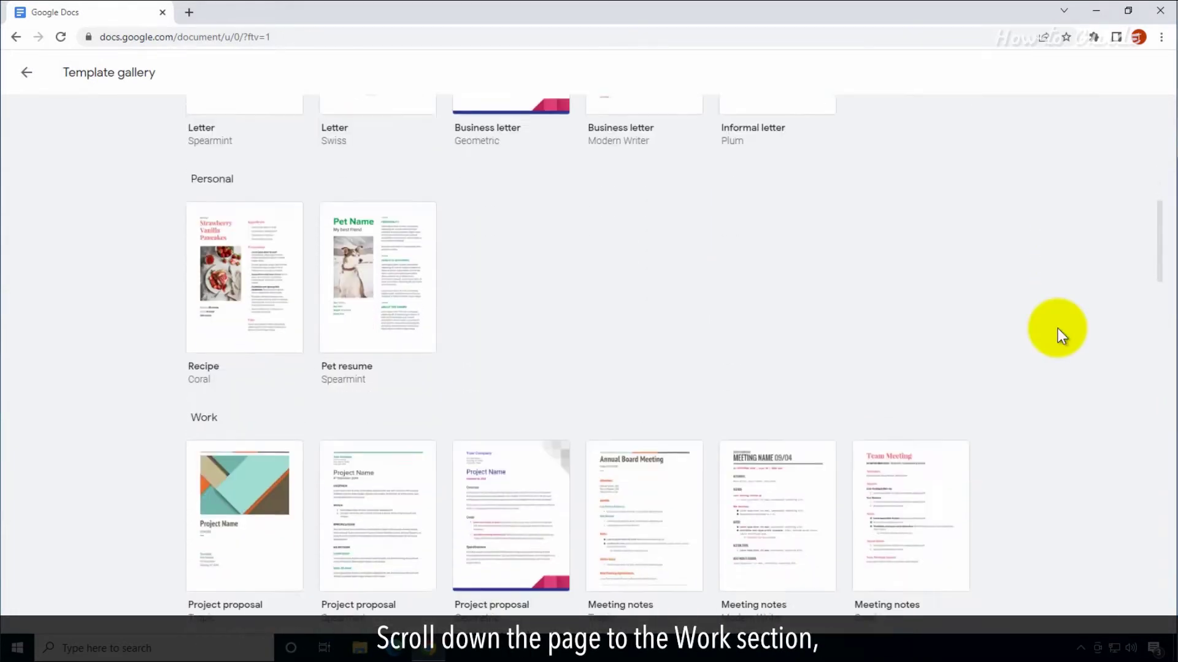
scroll(1058, 329, down, 1)
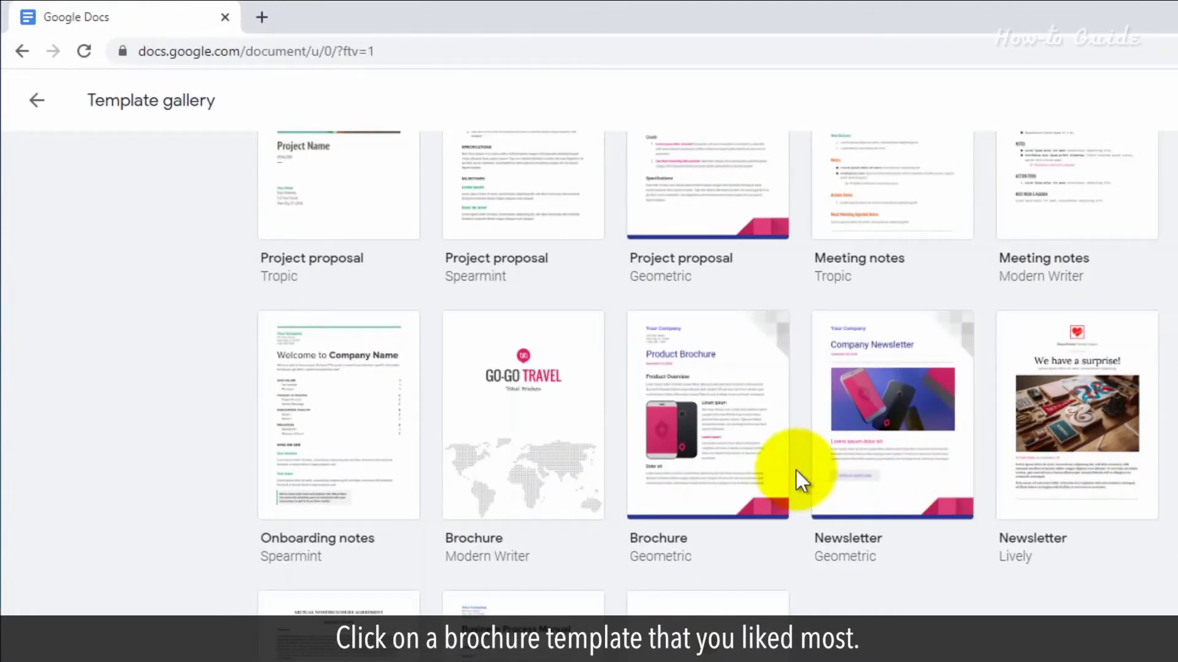
Create a document from the Modern Writer brochure template and place the cursor in the GO-GO title
click(559, 473)
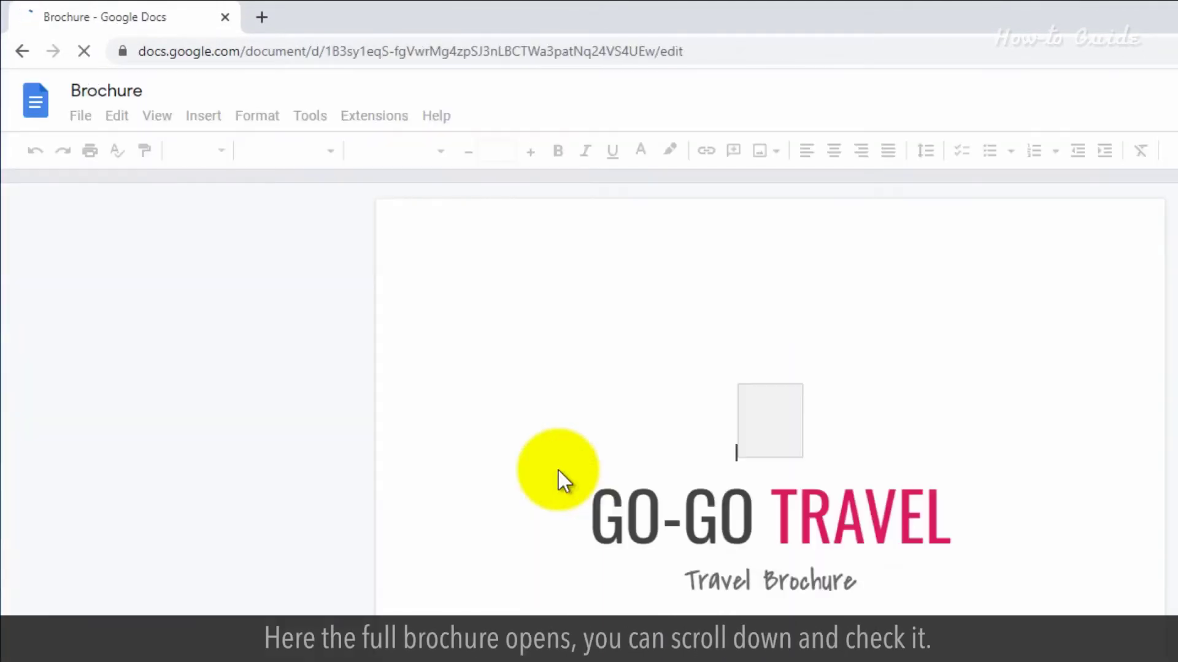
scroll(978, 292, down, 15)
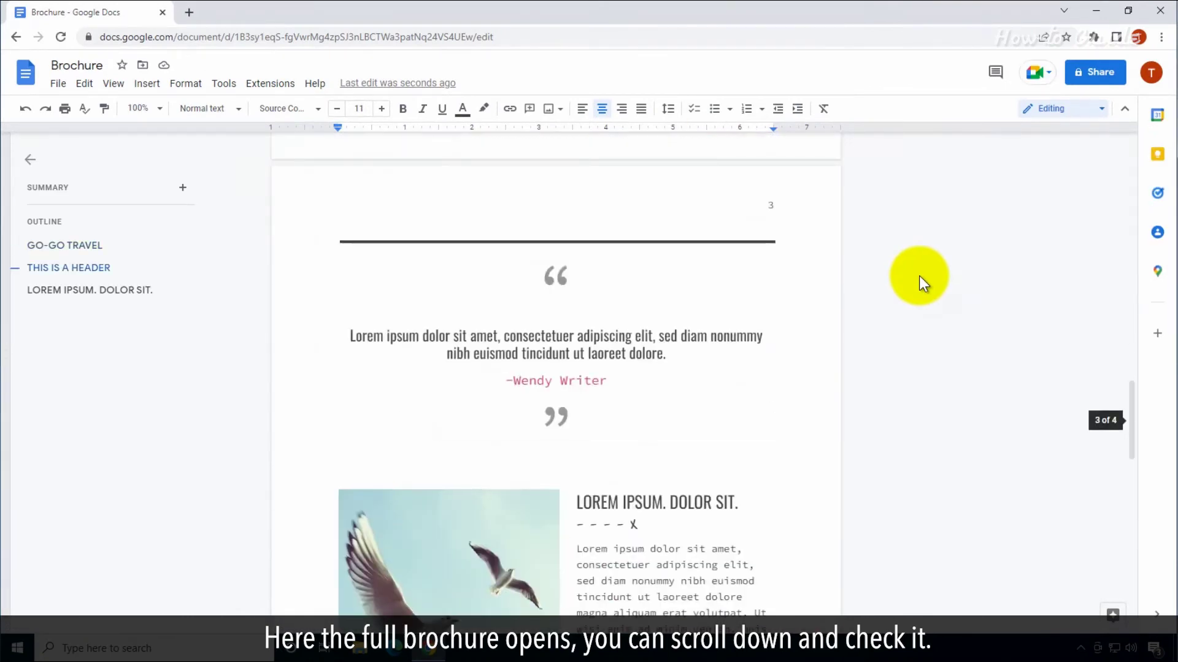
scroll(919, 275, down, 10)
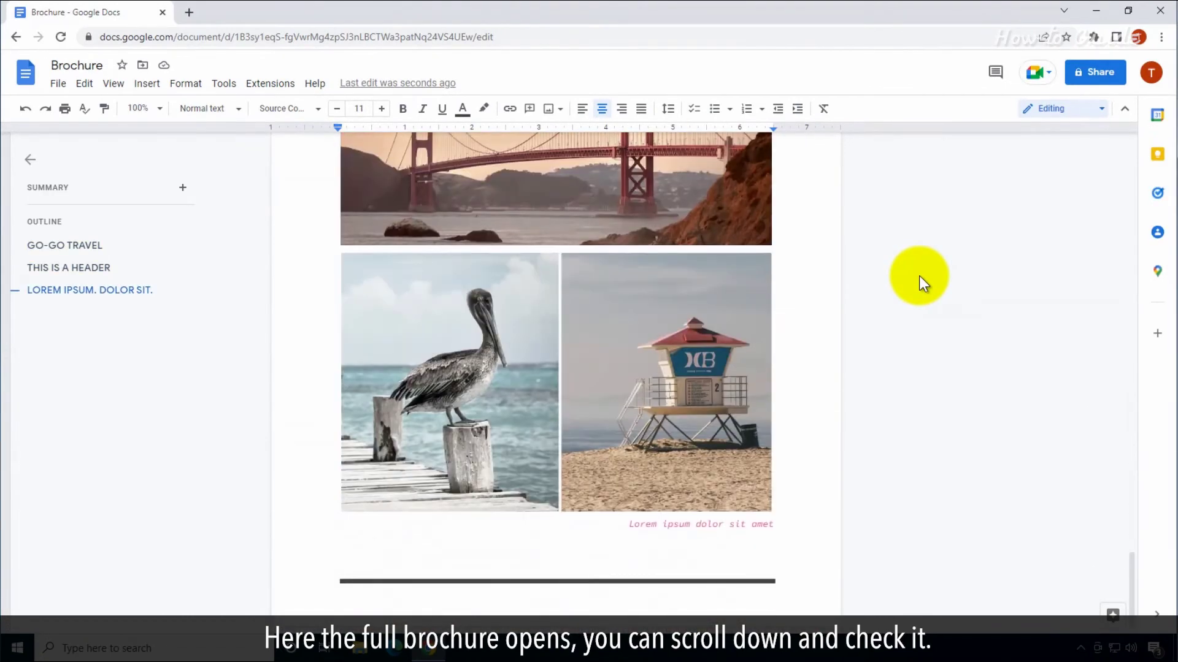
scroll(918, 275, up, 20)
click(544, 368)
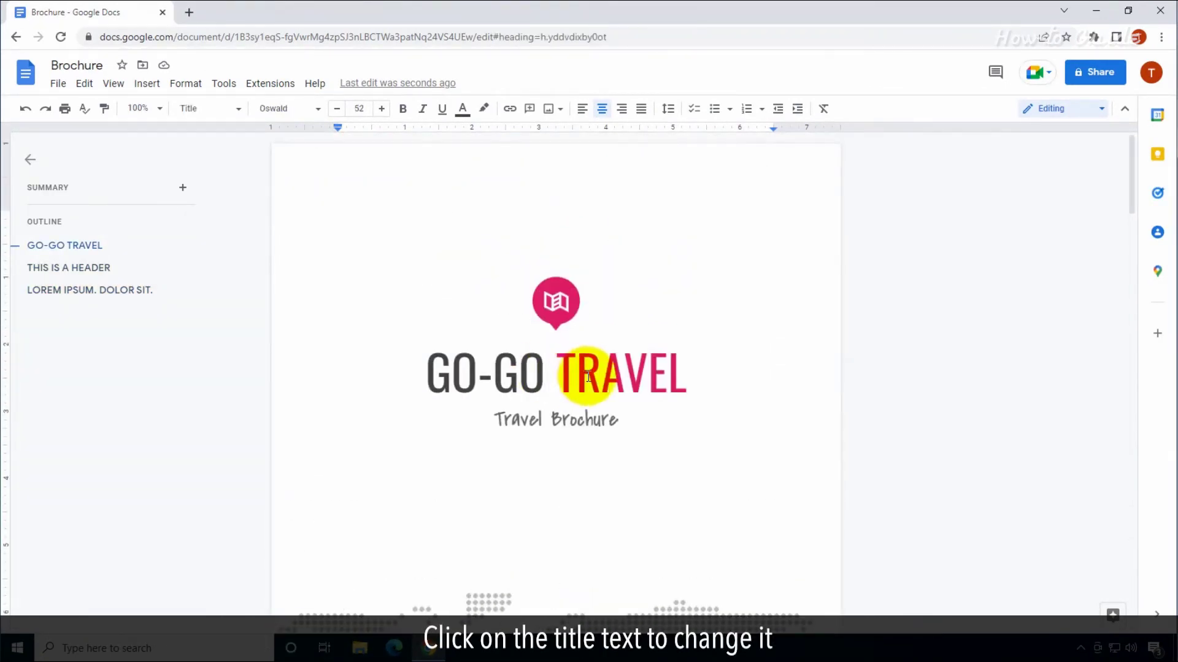
Change the title to 'I LOVE TRAVEL' and replace the page-2 star-trail photo with sunset-1373171_1920.jpg
text(I LOVE)
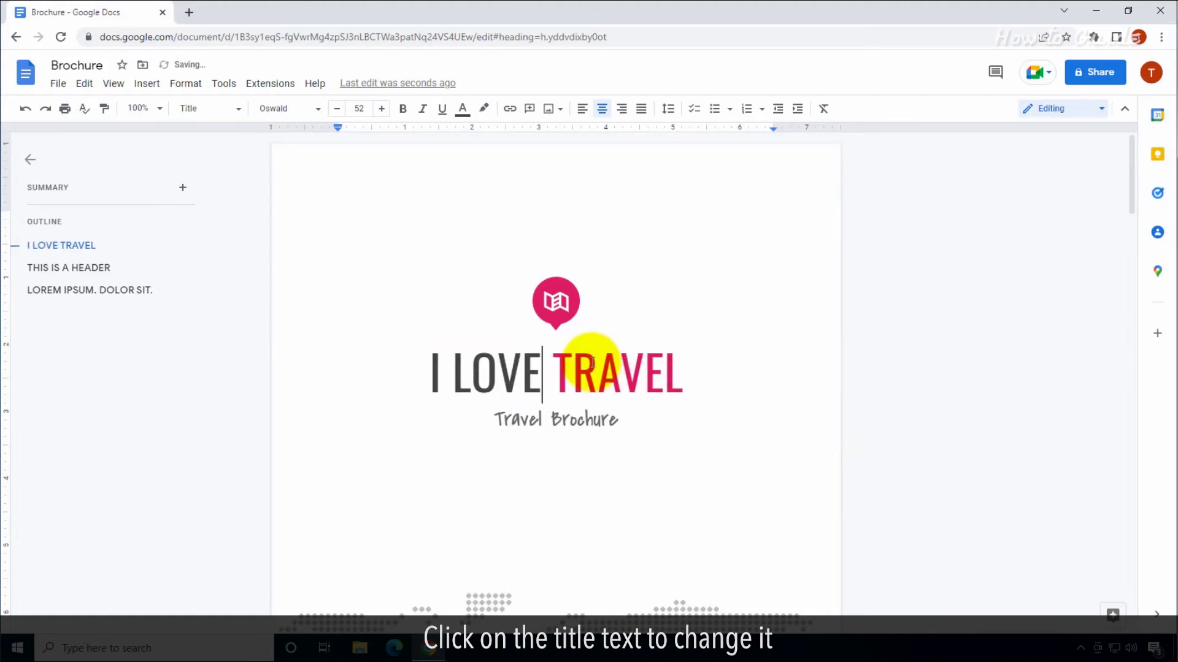
scroll(626, 325, down, 12)
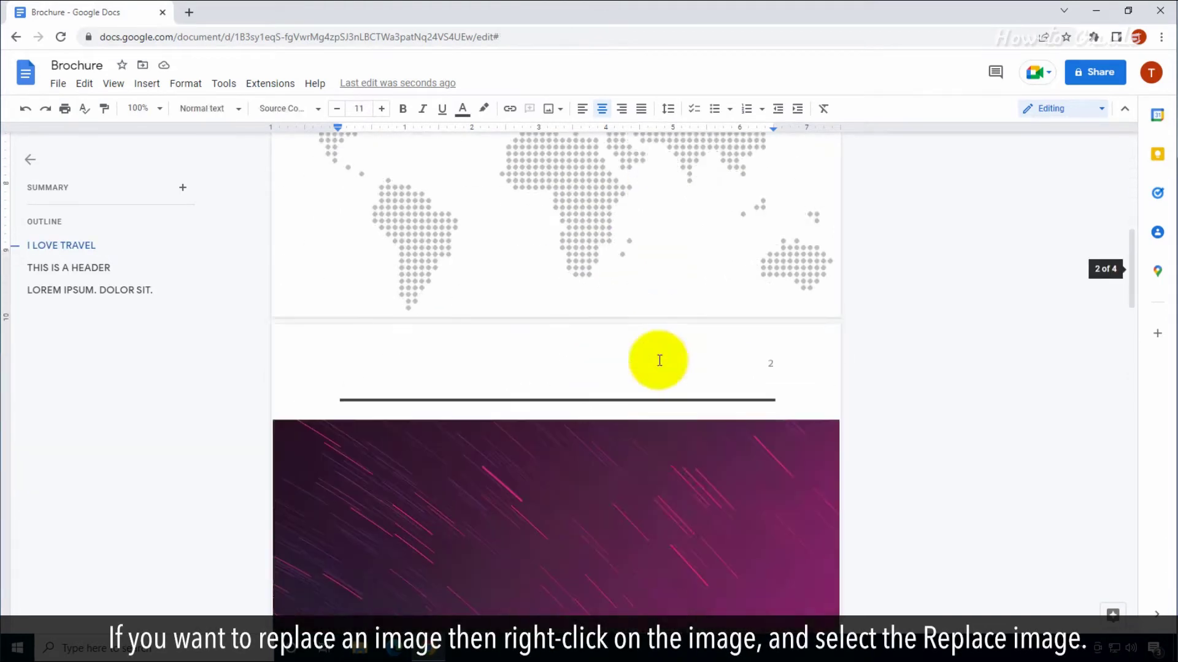
click(657, 361)
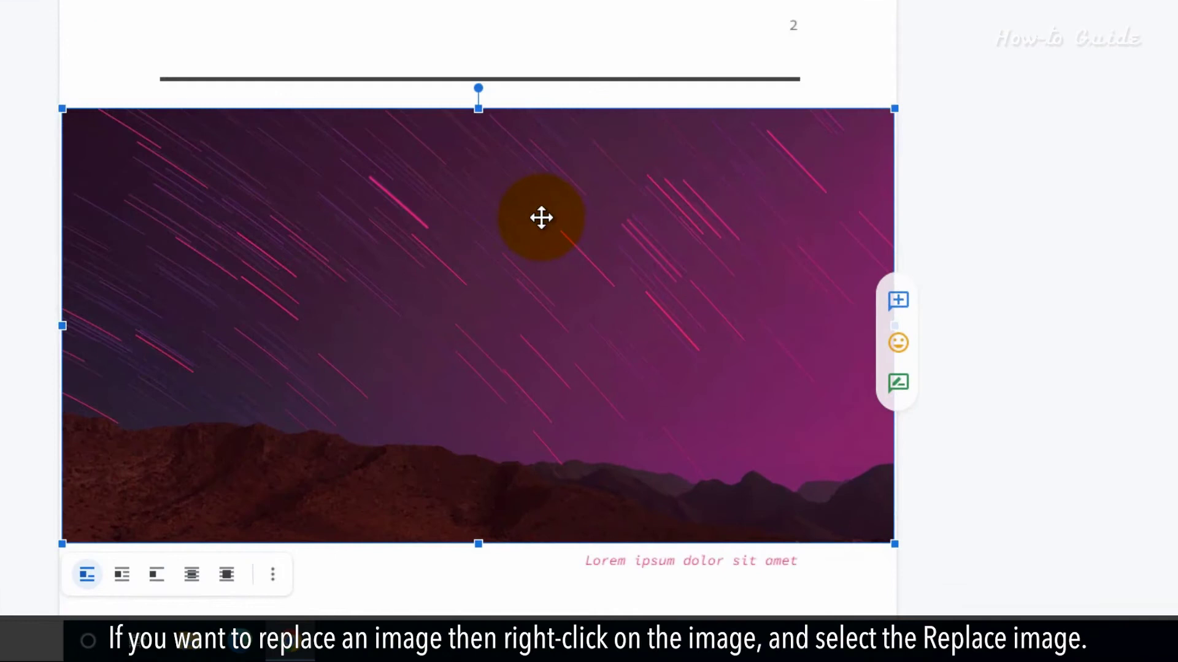
right_click(541, 217)
mouse_move(642, 381)
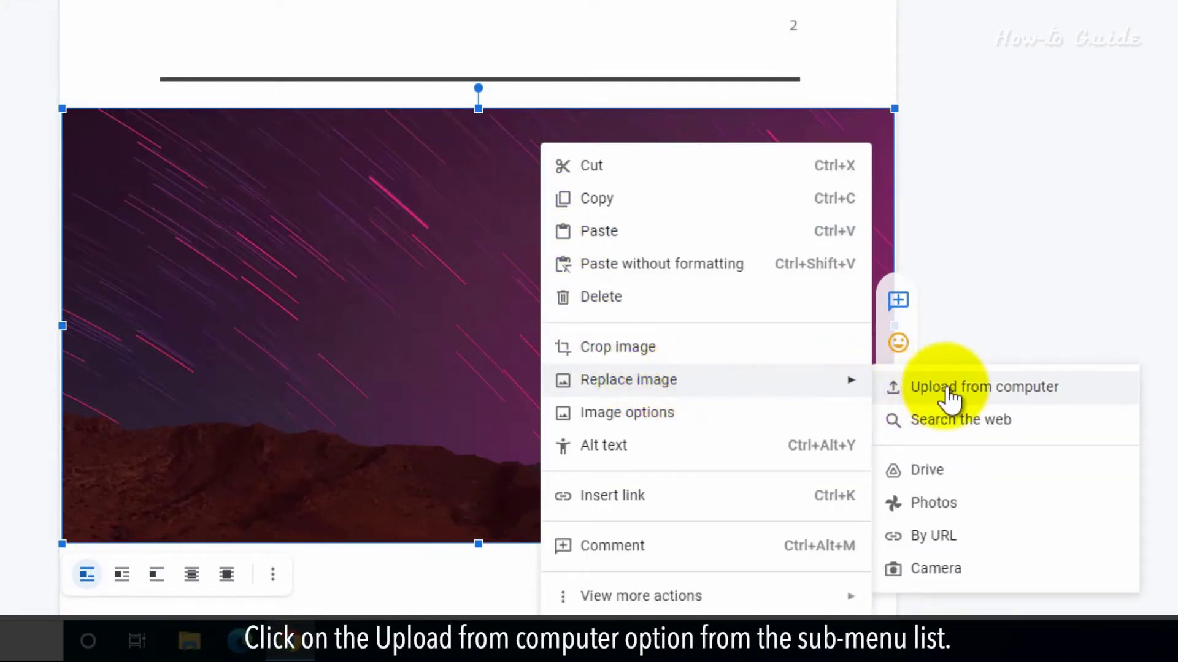
click(1006, 392)
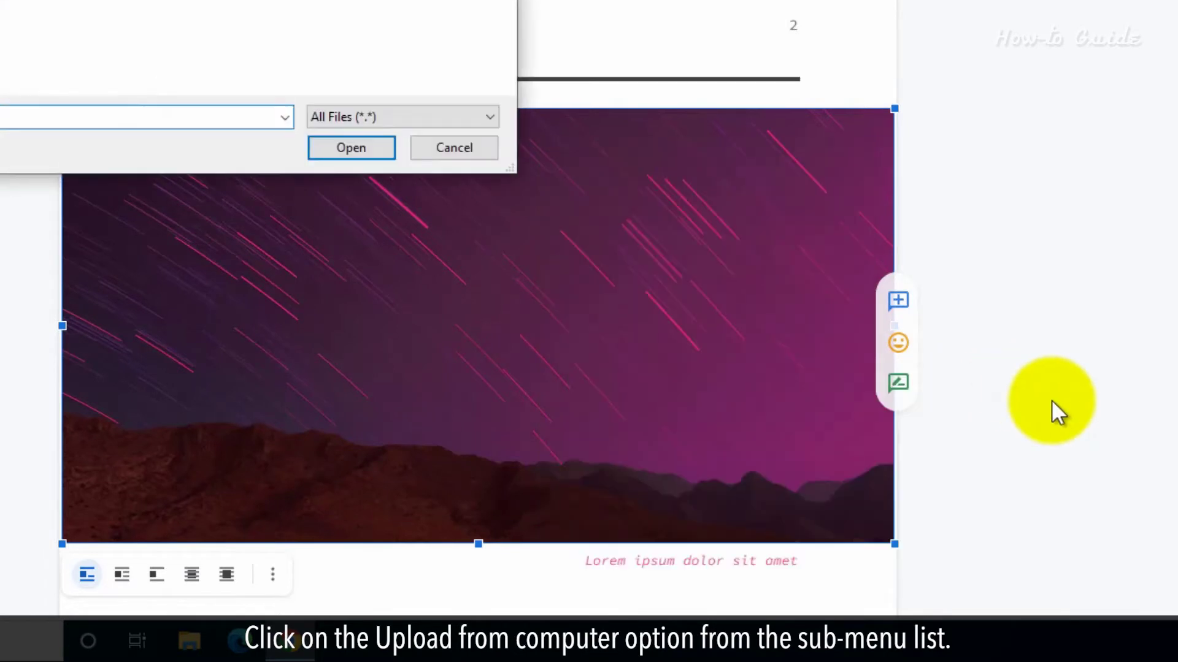
click(252, 53)
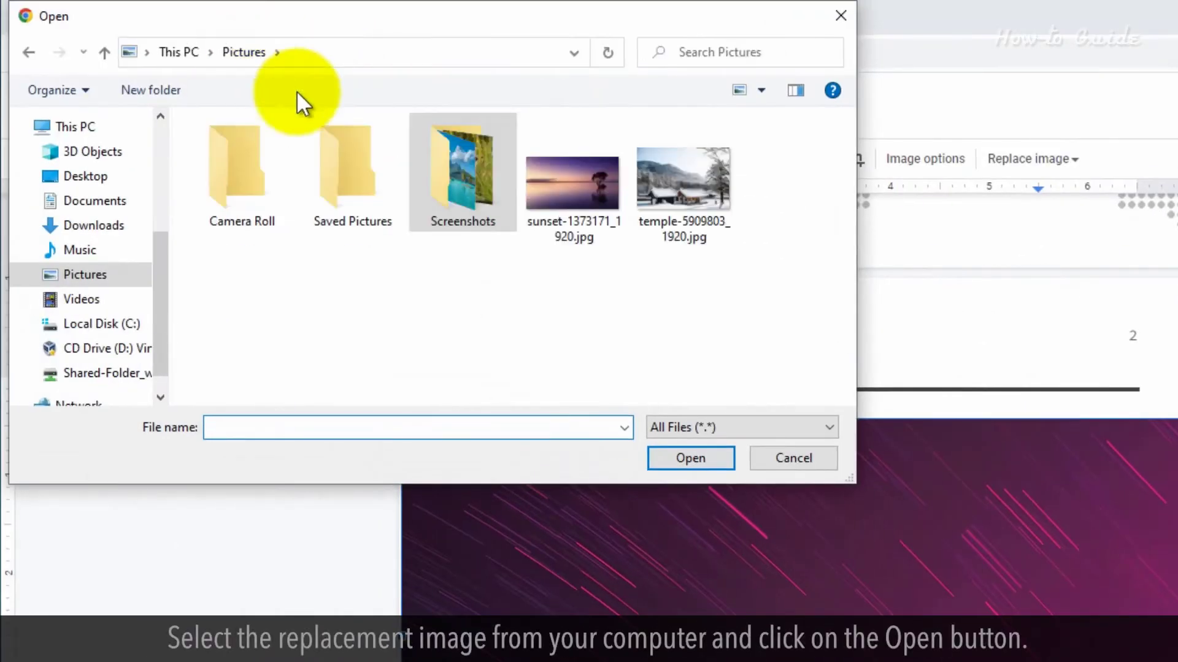
click(576, 190)
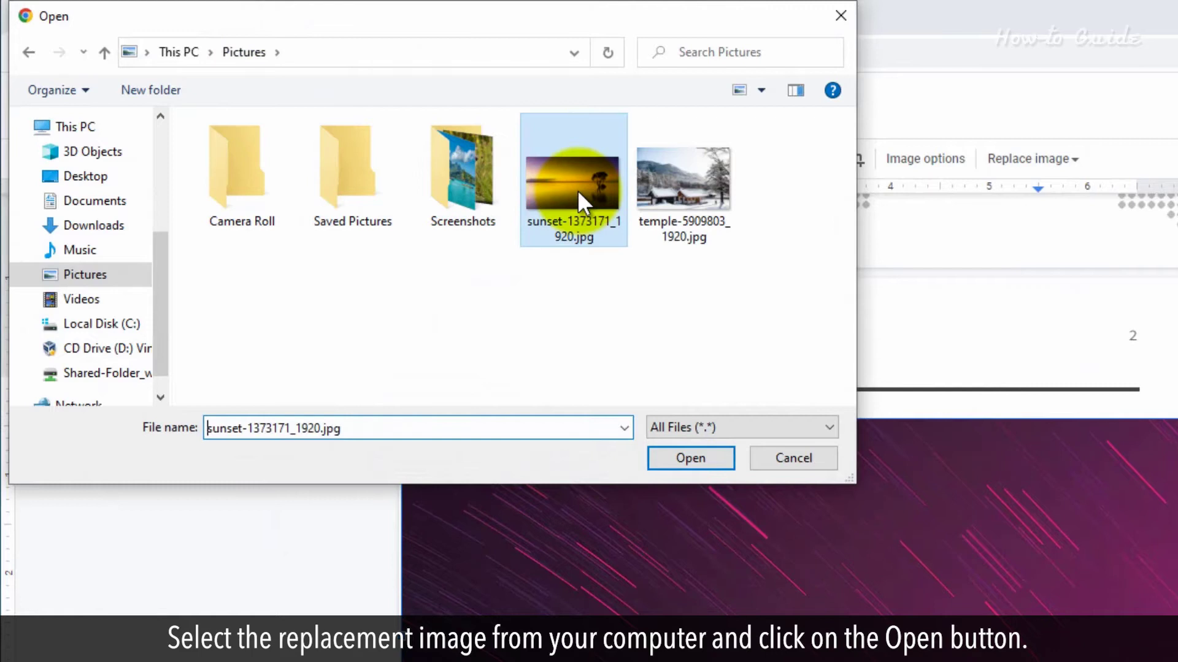
click(694, 458)
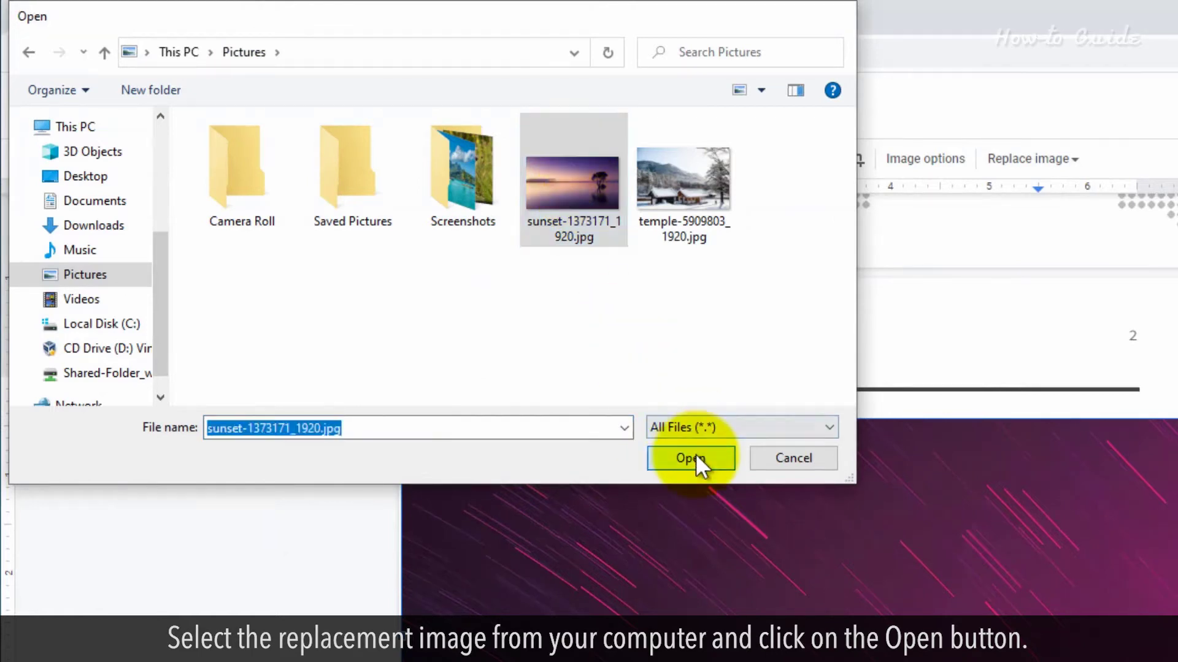
scroll(698, 451, down, 2)
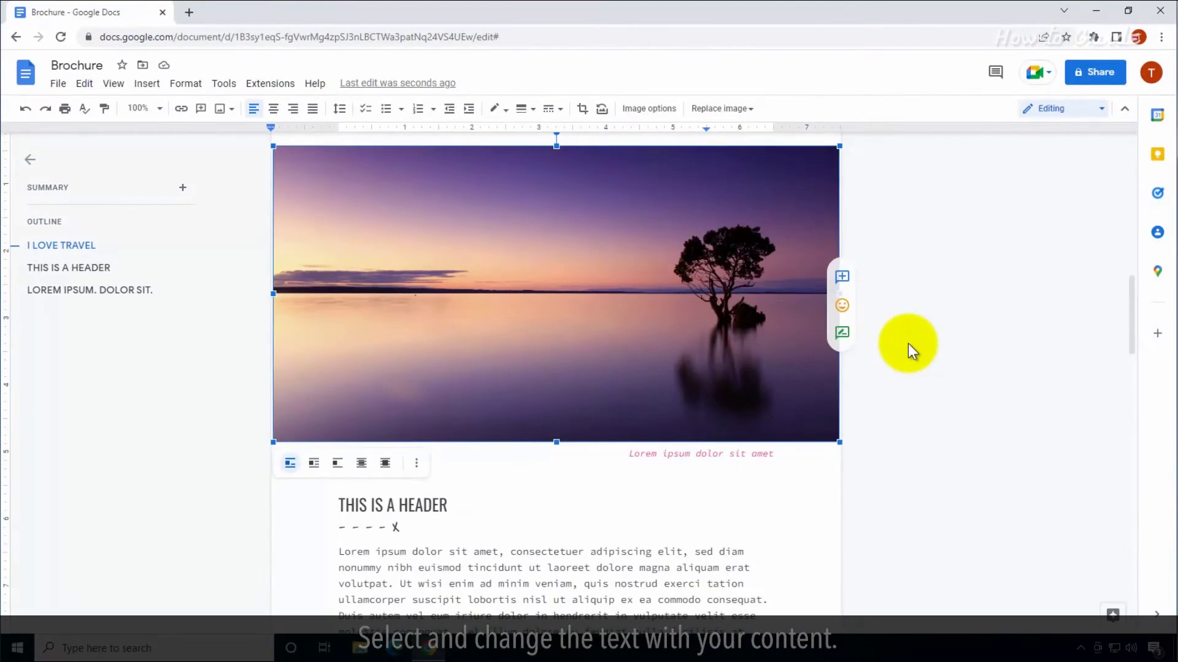
Replace the paragraph under THIS IS A HEADER with 'Change your content here' and select it
scroll(836, 365, down, 4)
scroll(837, 366, up, 1)
drag(340, 342, 503, 430)
text(Change)
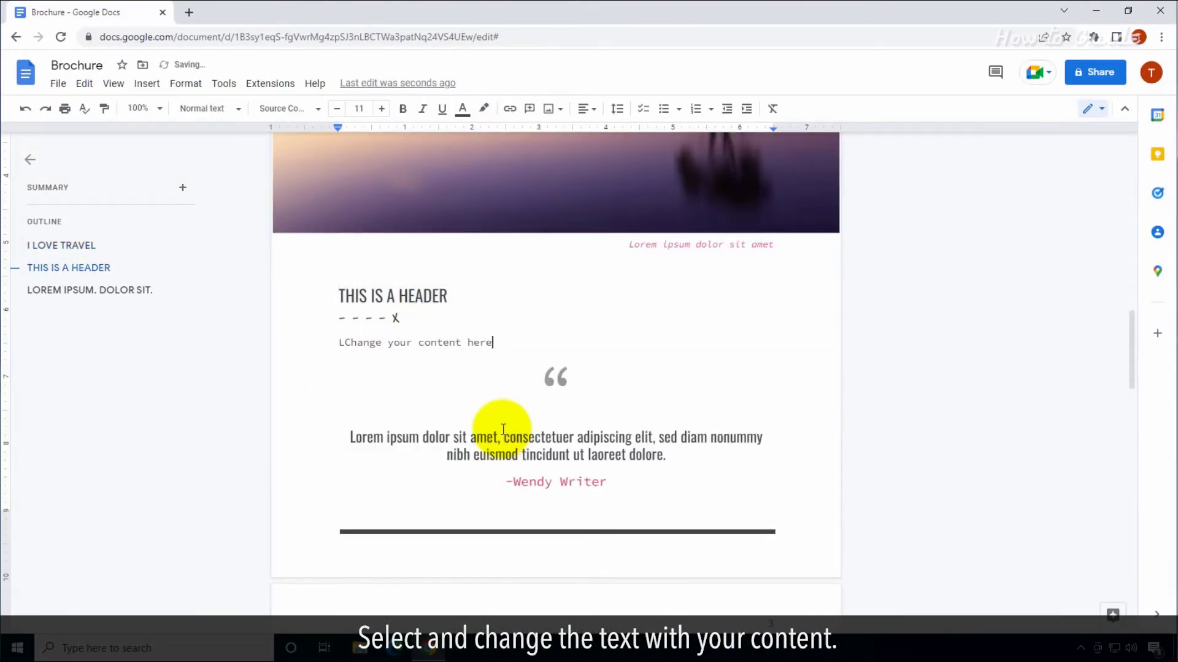
text( your content here)
click(343, 343)
key(BackSpace)
key(shift+End)
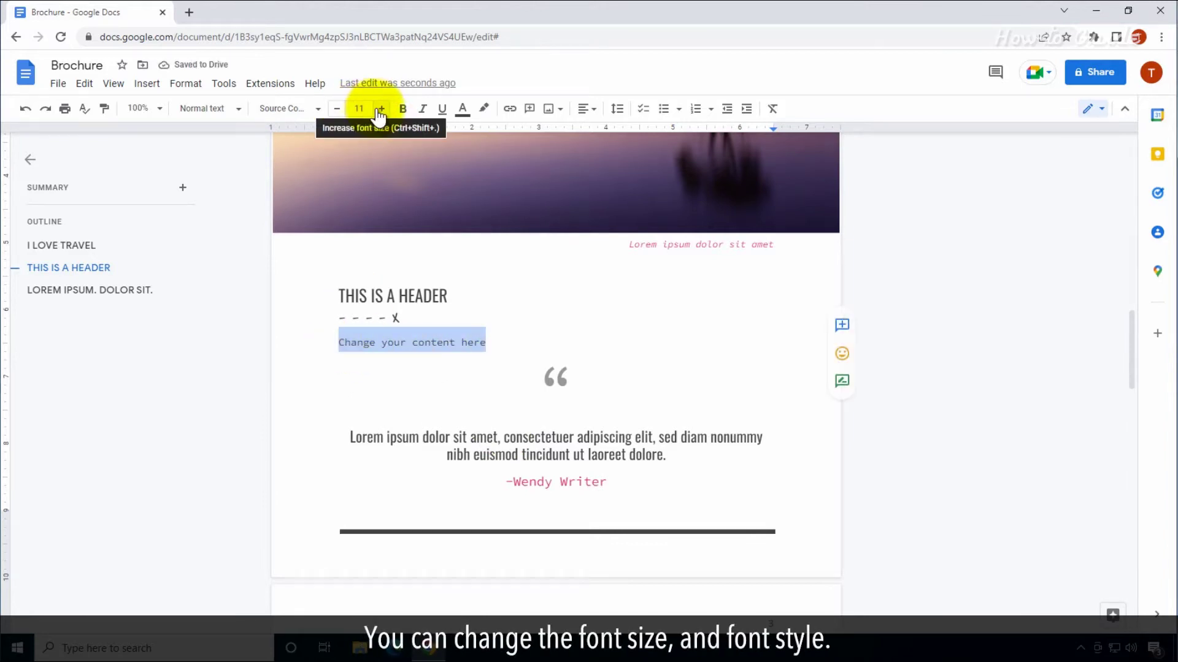
Enlarge the selected line to 14 pt and set it in a Nunito weight
click(380, 109)
click(380, 109)
click(381, 109)
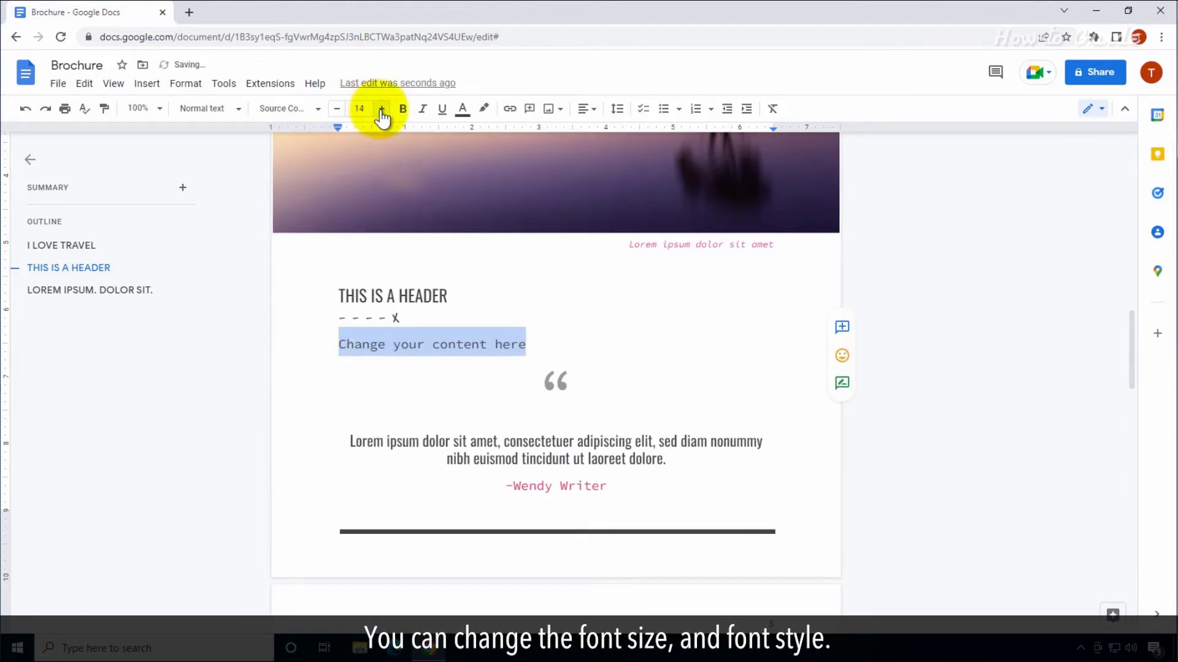
click(318, 113)
mouse_move(300, 500)
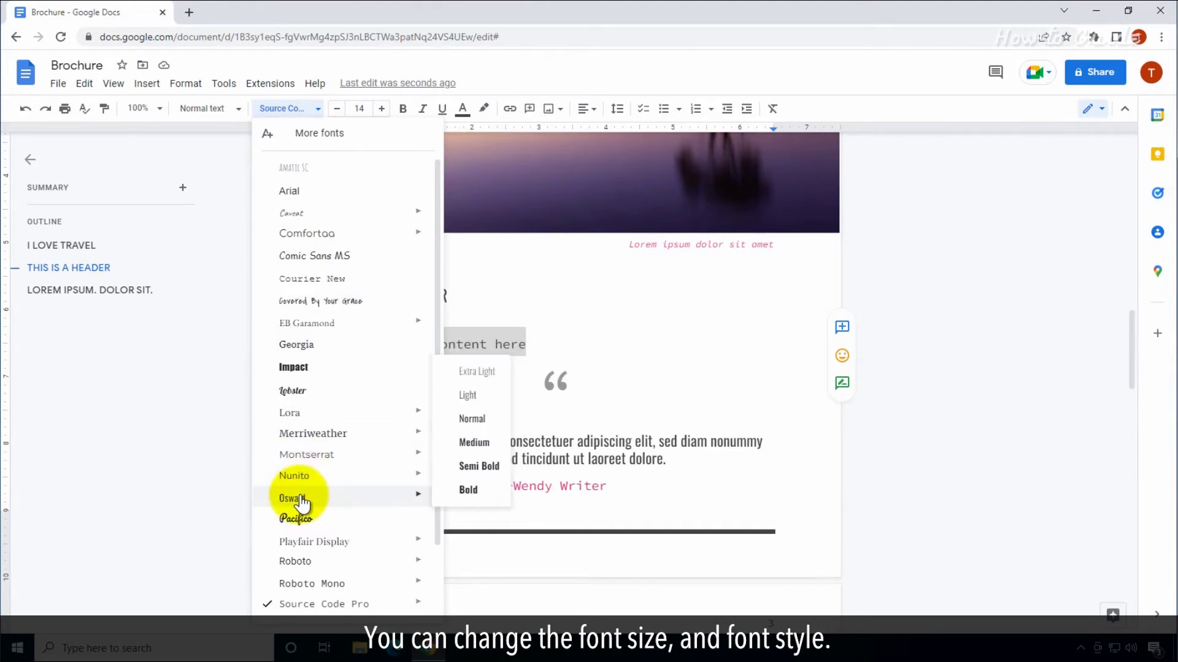
mouse_move(308, 478)
click(485, 385)
click(501, 384)
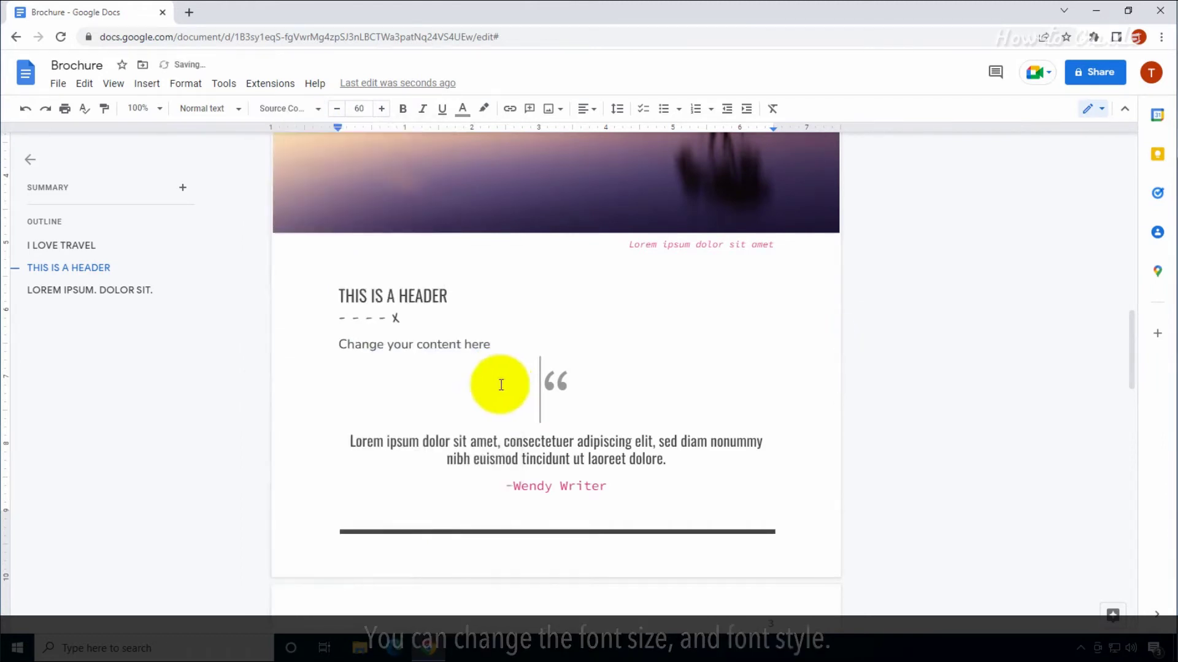
Color the THIS IS A HEADER heading dark red
triple_click(436, 295)
click(463, 109)
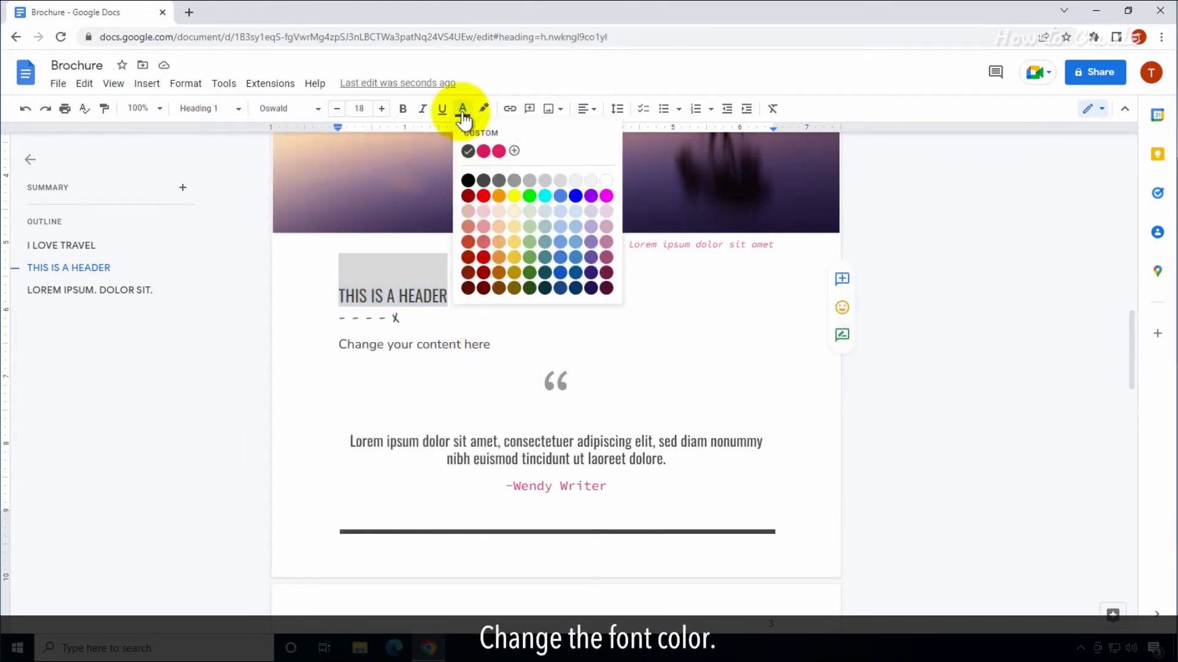
click(468, 196)
scroll(484, 349, down, 1)
click(484, 349)
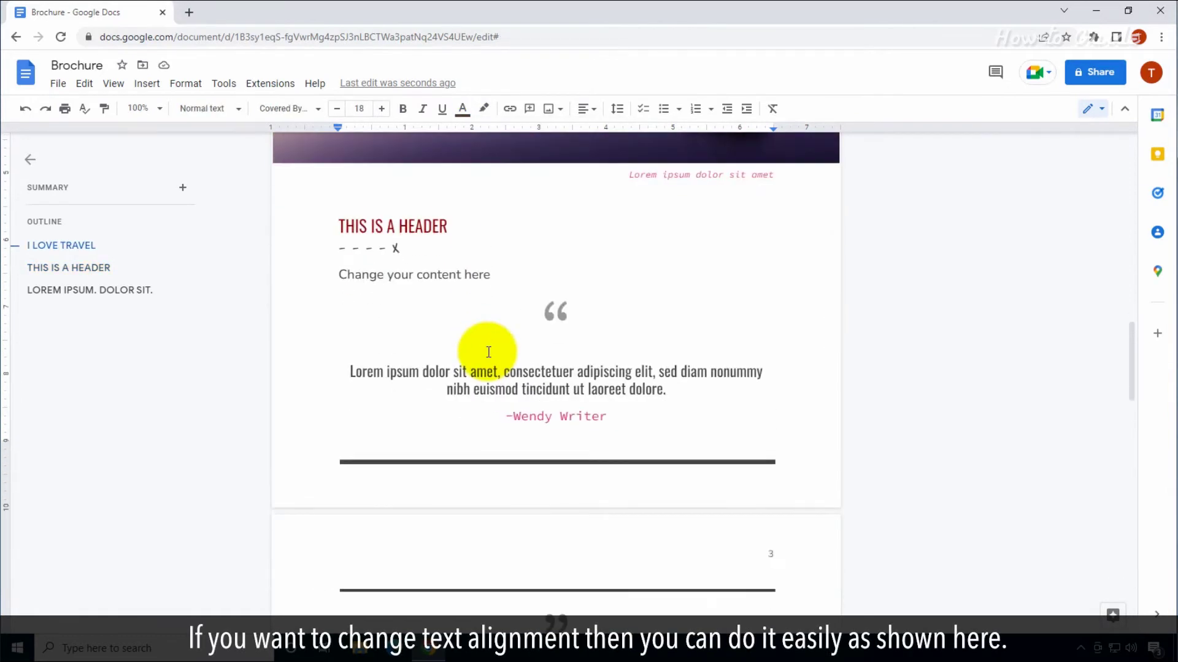
Centre the Lorem ipsum quote paragraph
drag(352, 371, 689, 398)
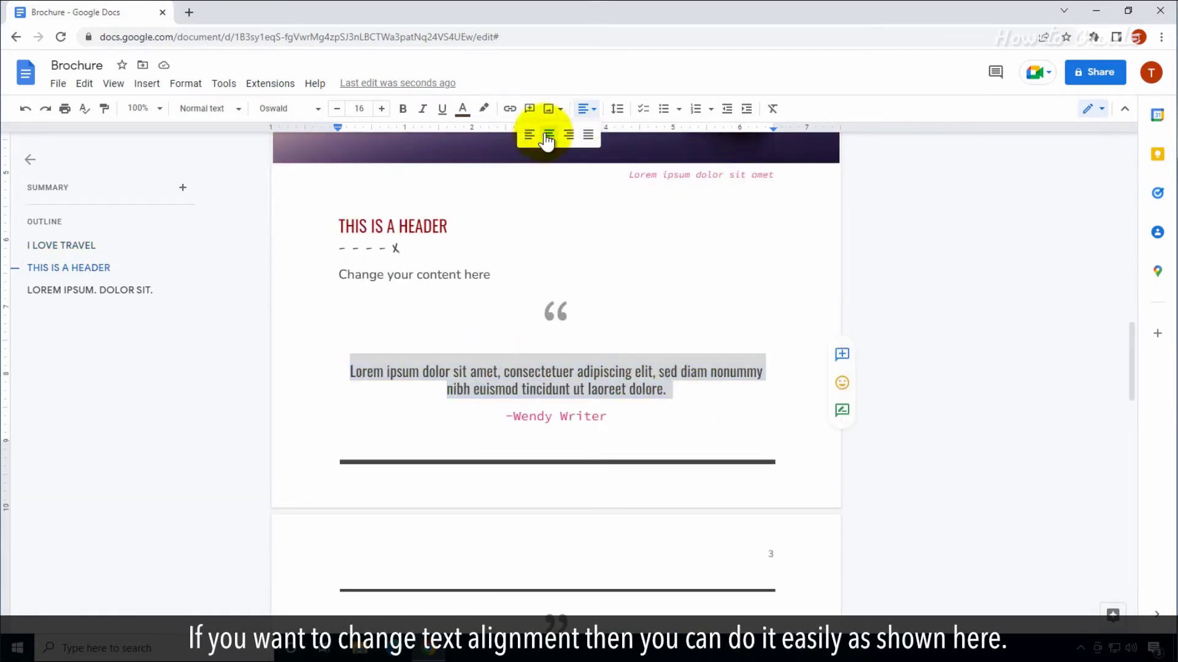
click(530, 135)
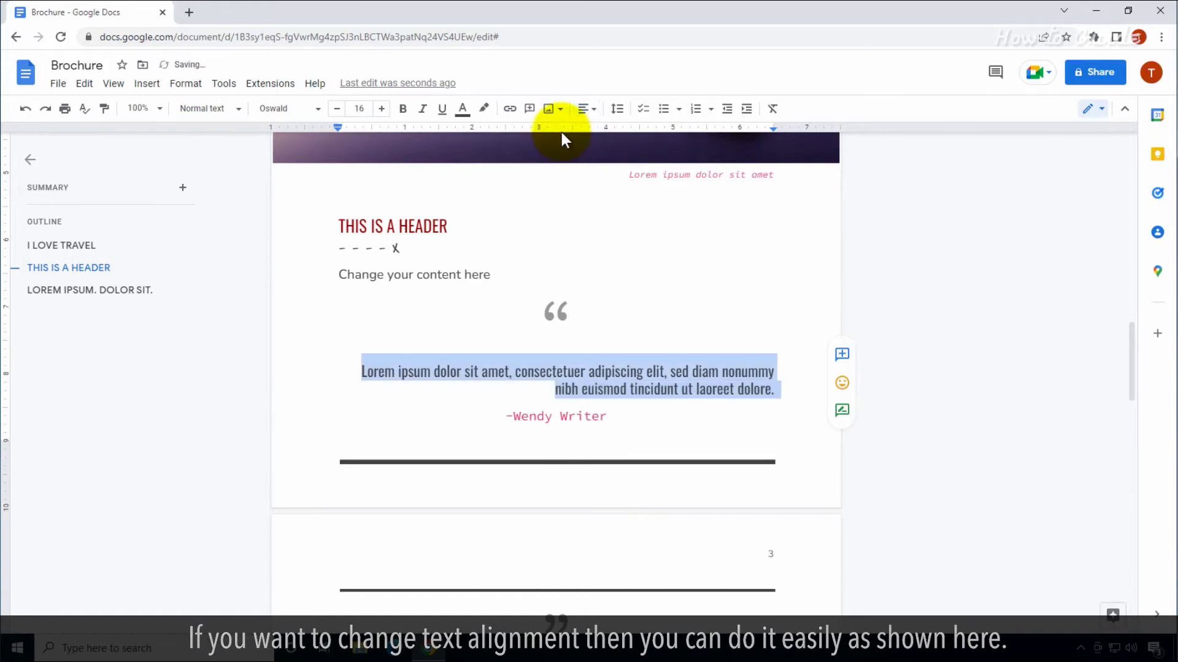
click(549, 134)
Select the pelican photo on page 4 and bring up its more-options menu
click(623, 350)
scroll(613, 339, down, 1)
scroll(704, 331, down, 7)
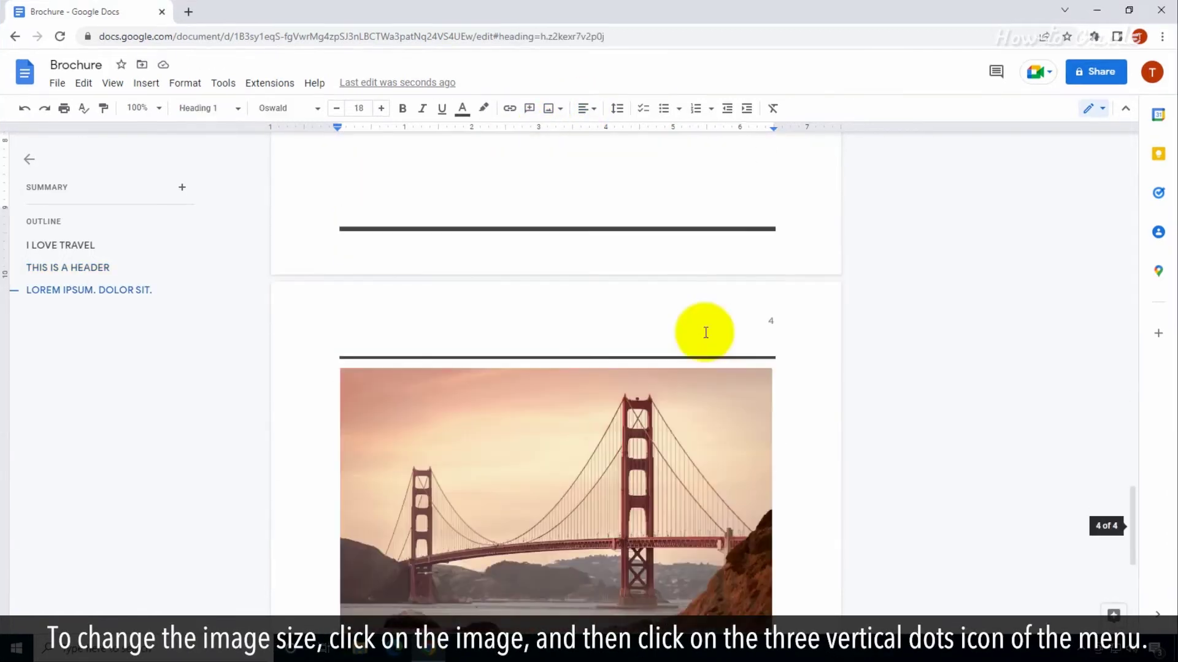
click(624, 337)
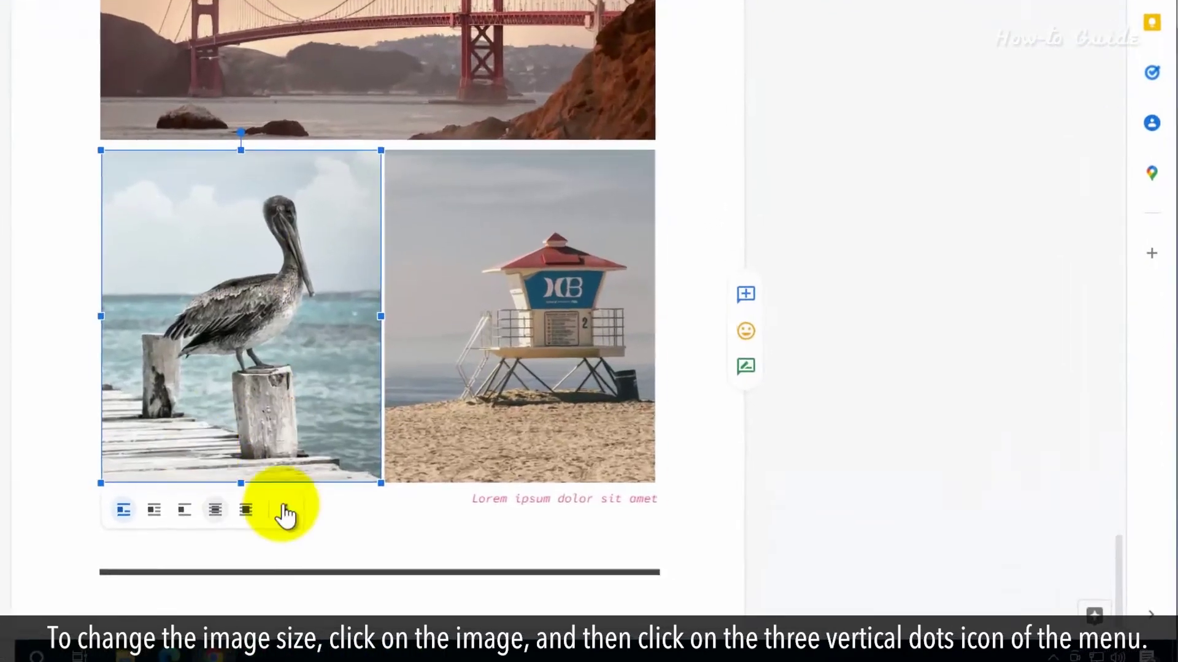
click(485, 533)
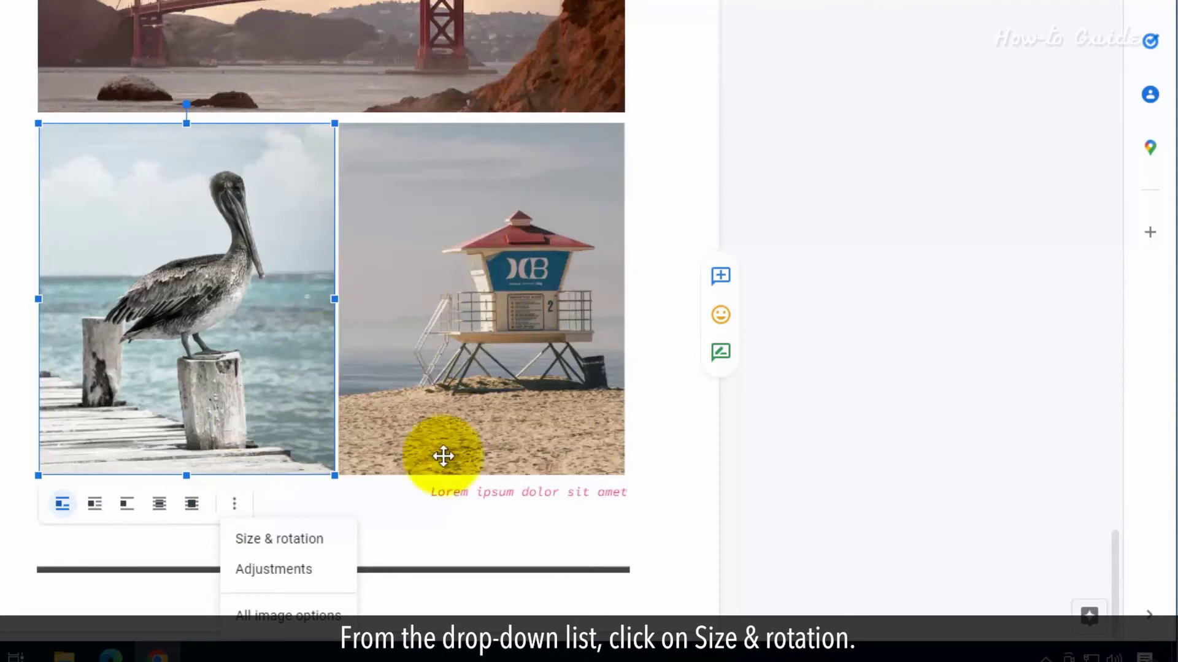
Resize the pelican photo to 2 in tall (1.68 × 2 in)
click(293, 539)
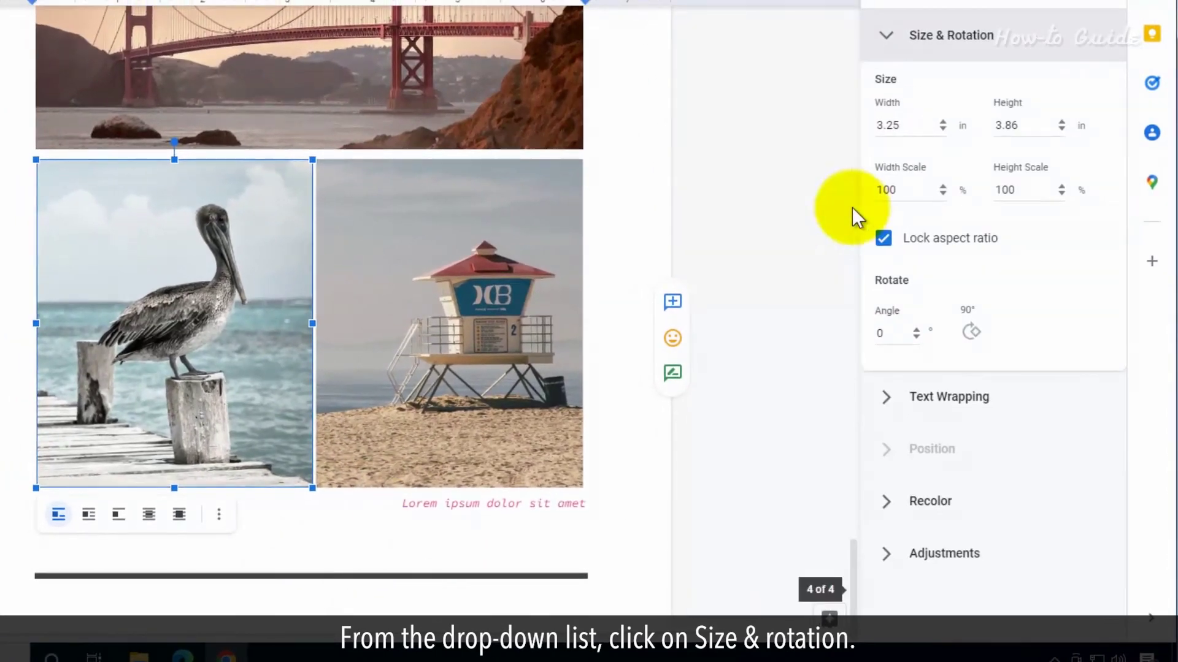
click(919, 125)
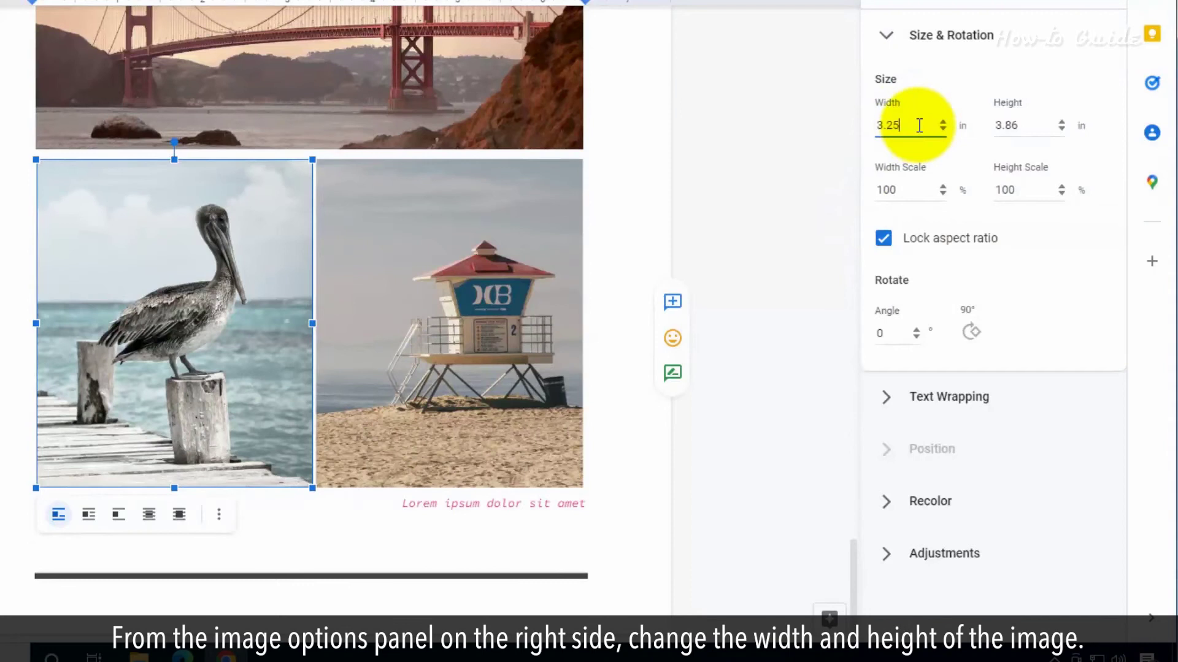
text(2)
double_click(1006, 125)
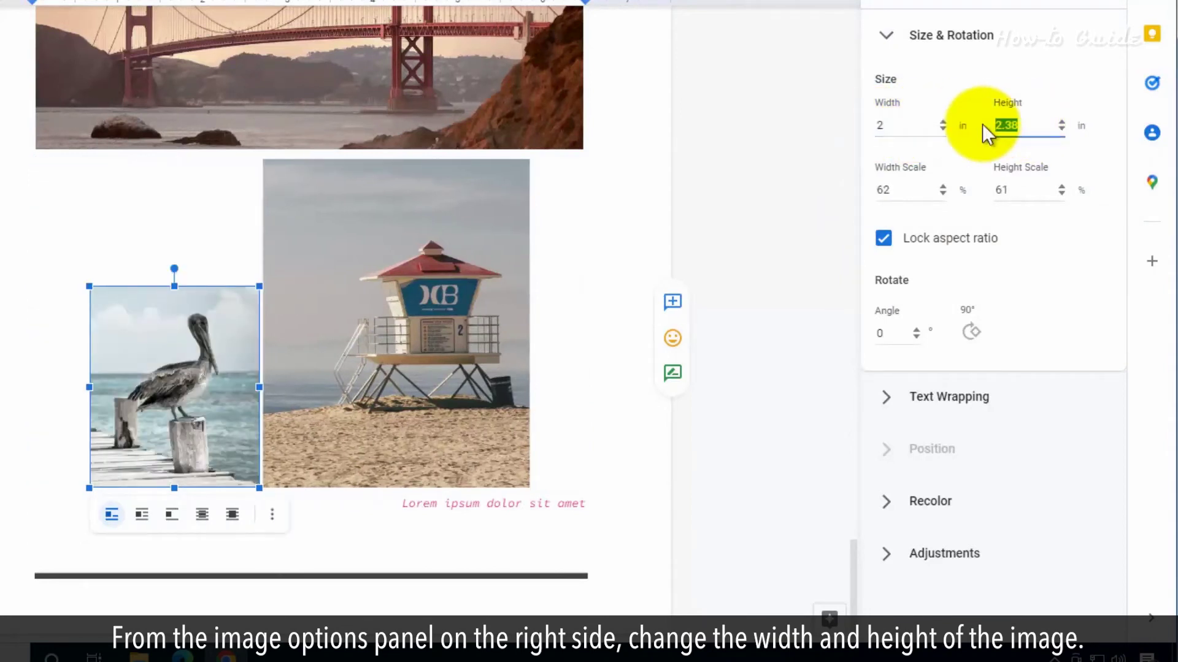
text(2)
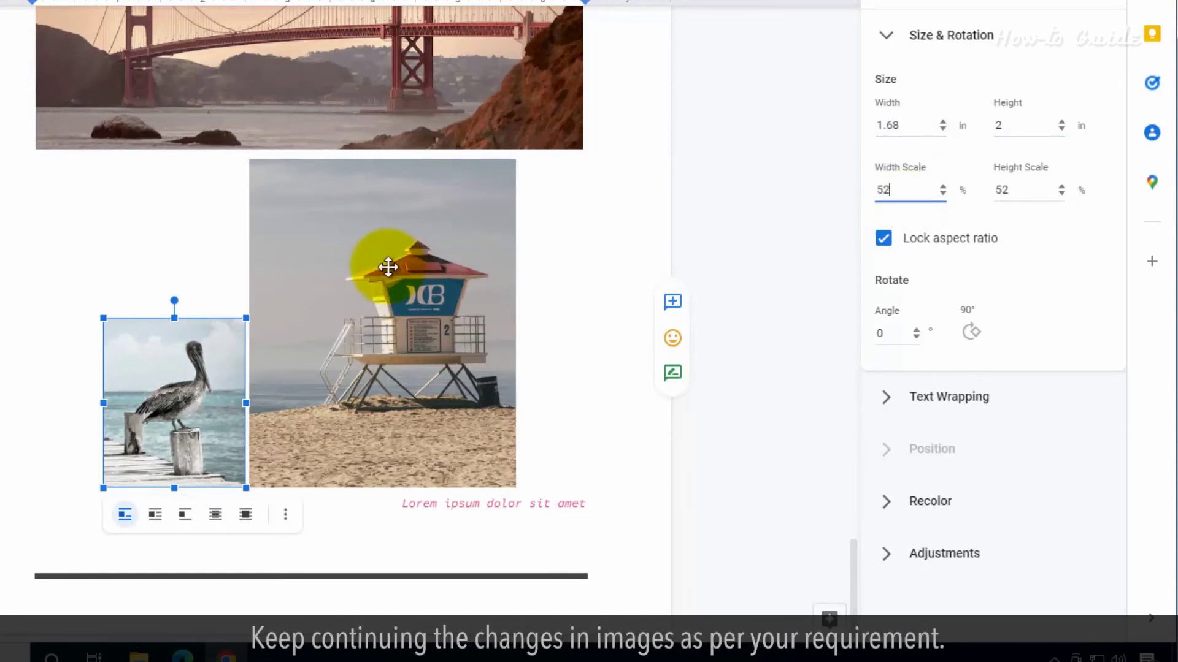
Make the lifeguard-tower photo 2 in tall (1.63 × 2 in) and rotate it 45°
click(415, 263)
click(433, 515)
click(454, 548)
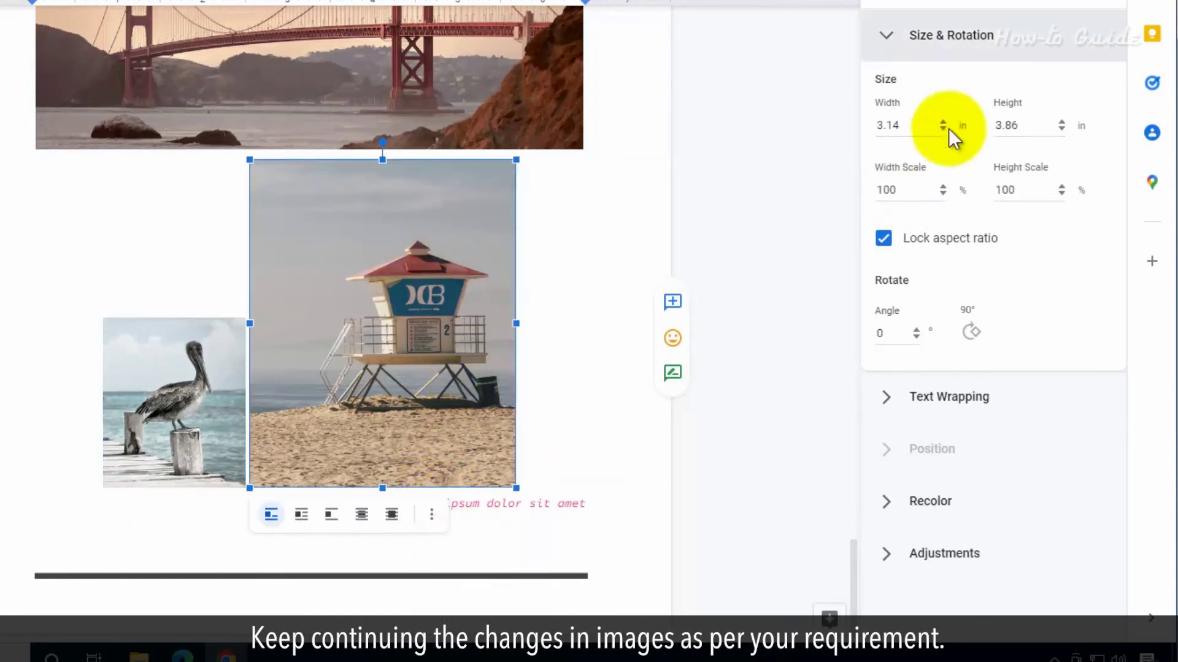
text(2)
double_click(986, 119)
text(2)
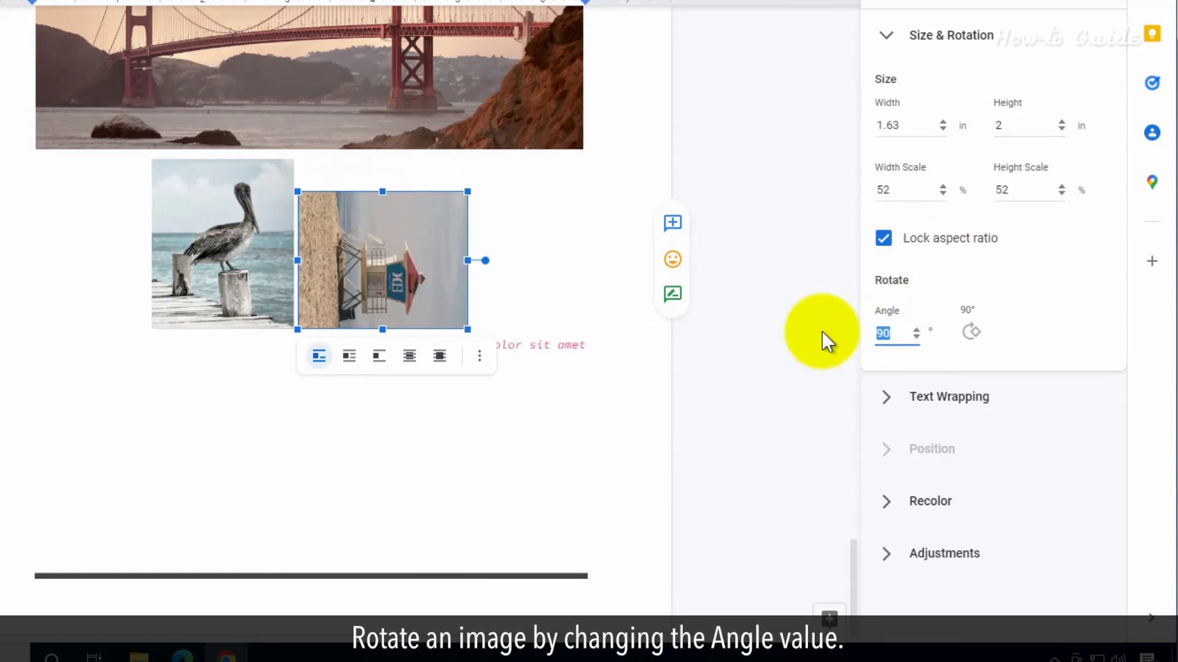
text(45)
key(Return)
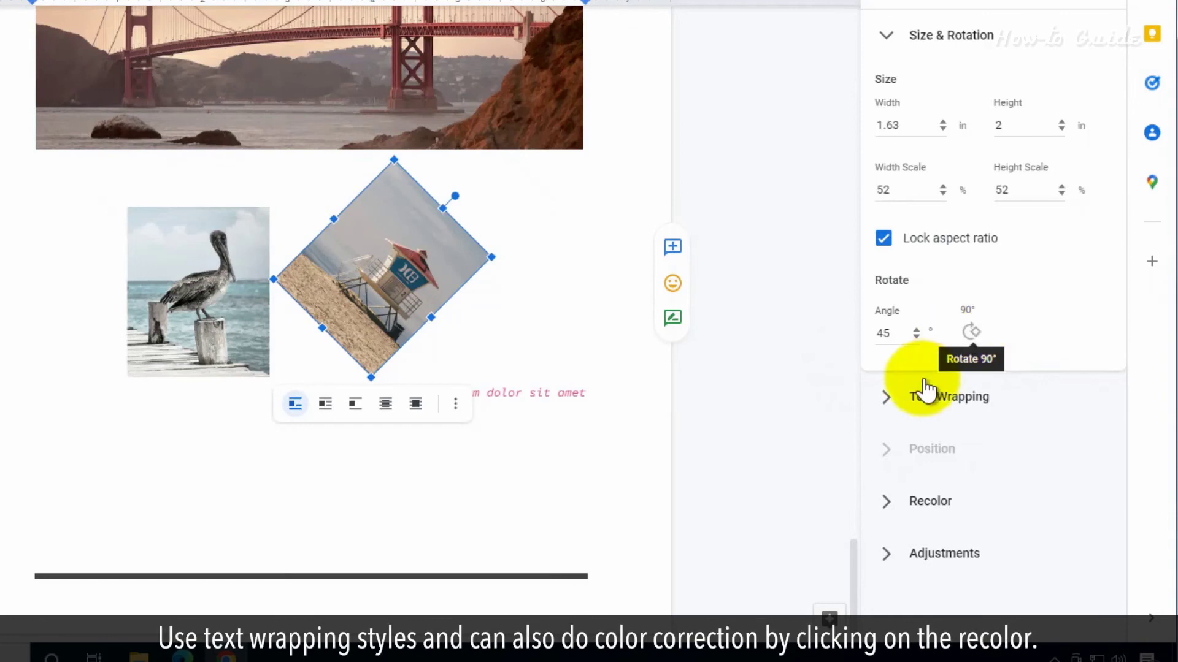
Give the lifeguard-tower photo slight transparency, a little more brightness and higher contrast, then deselect it
click(895, 399)
scroll(1030, 350, down, 4)
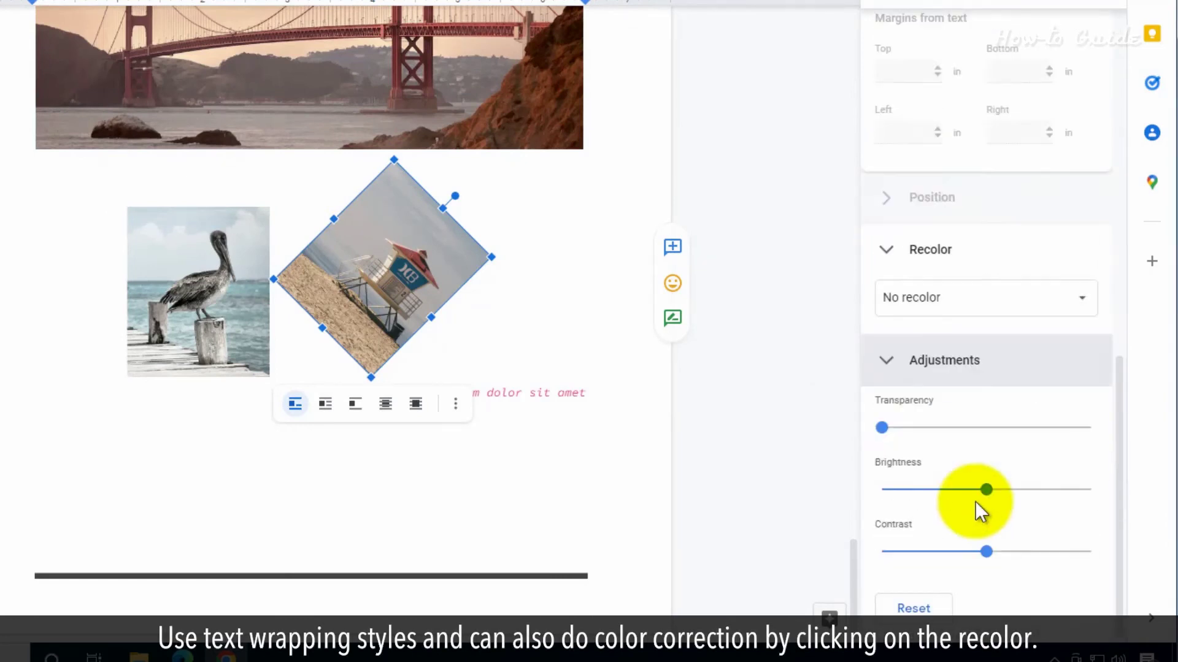
drag(884, 426, 966, 428)
drag(986, 489, 1003, 490)
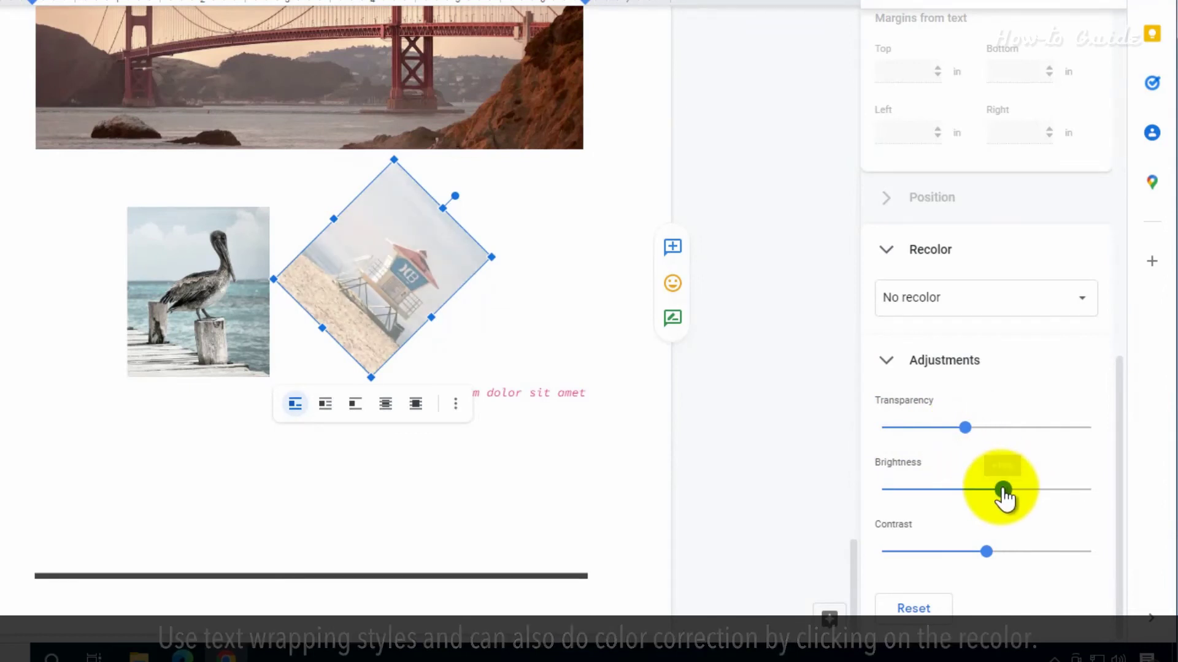
drag(986, 551, 1012, 551)
drag(972, 492, 981, 489)
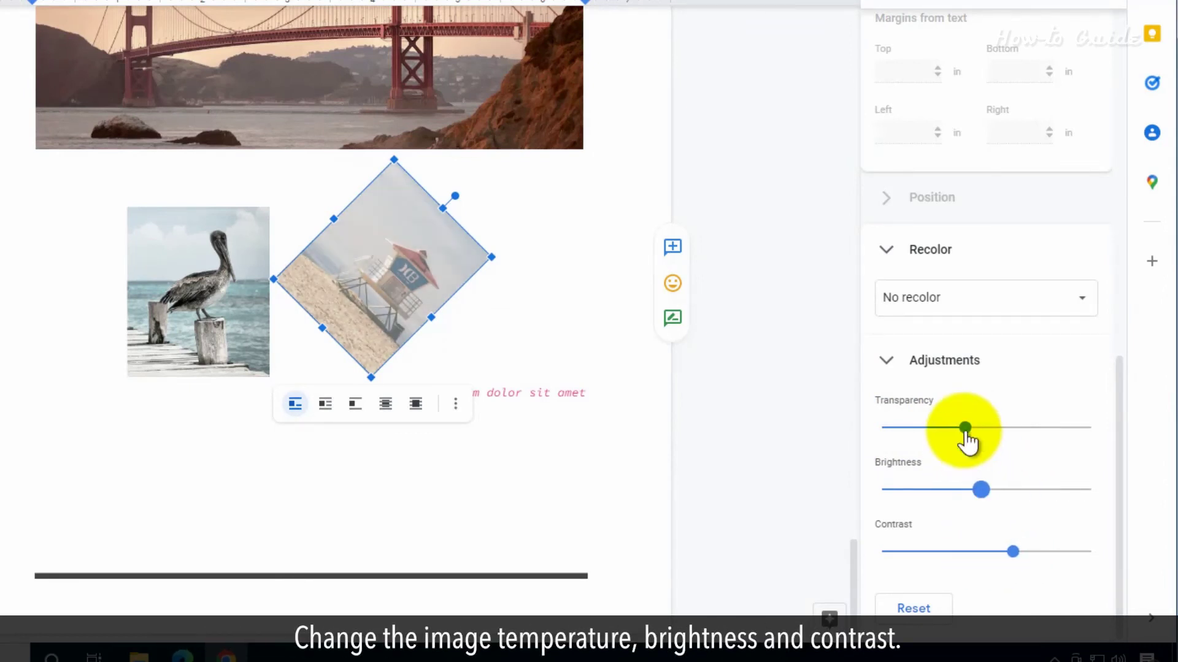
drag(965, 427, 926, 426)
drag(1012, 551, 1025, 551)
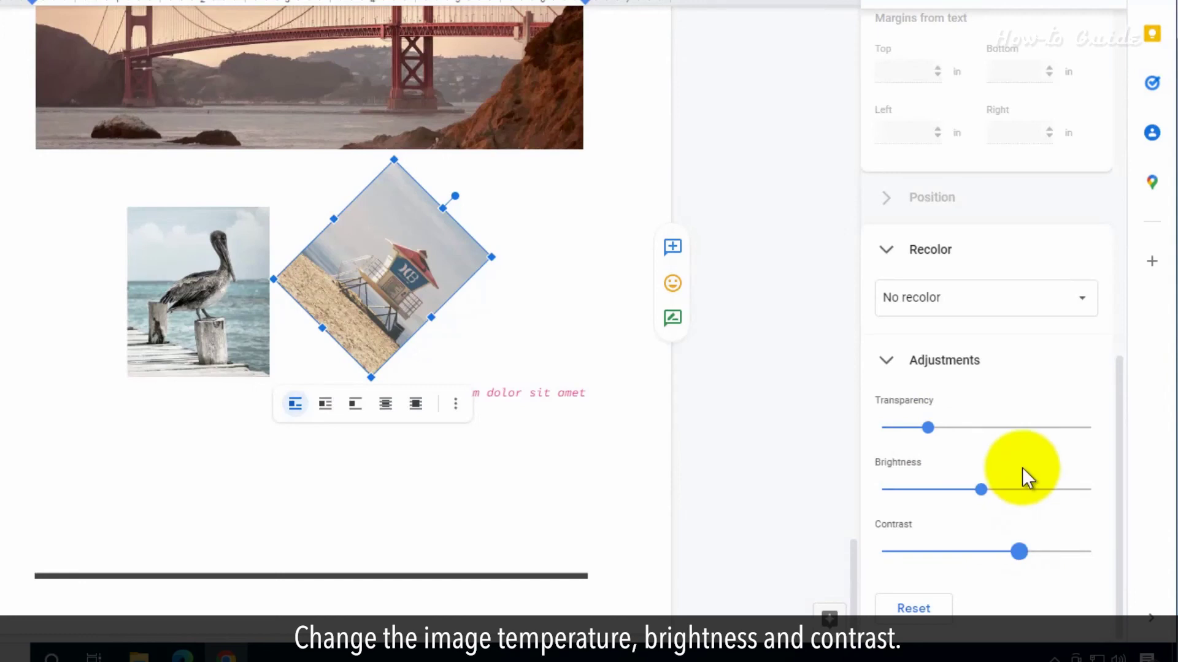
click(778, 323)
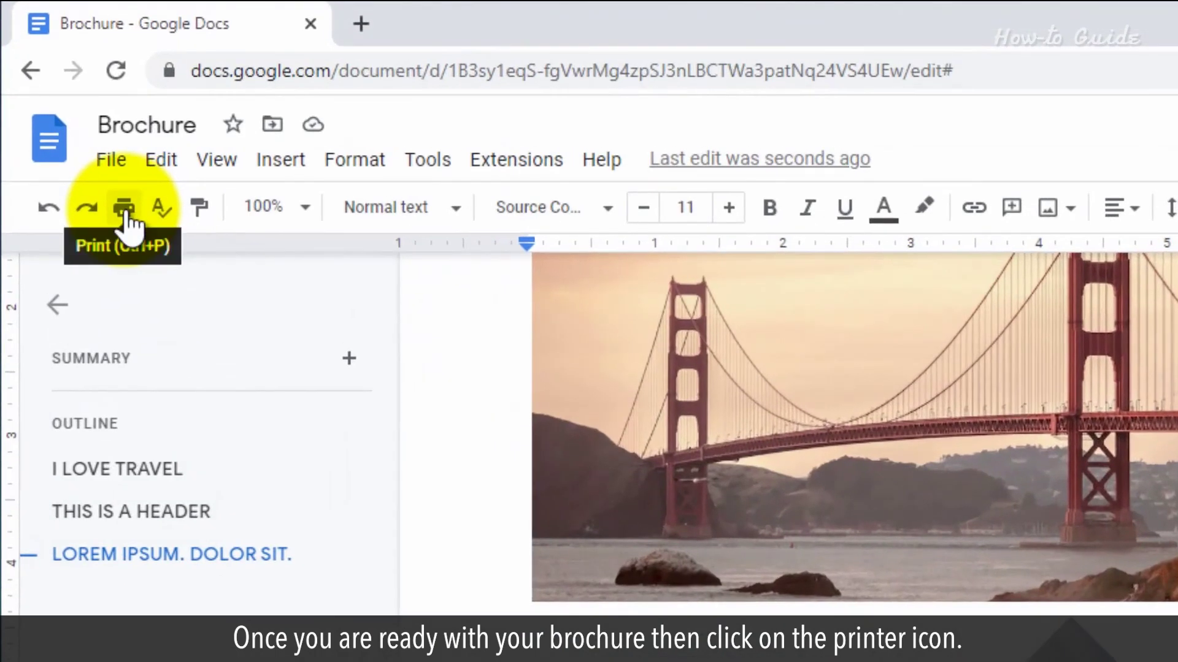
Print the brochure with Save as PDF chosen as the destination
click(116, 190)
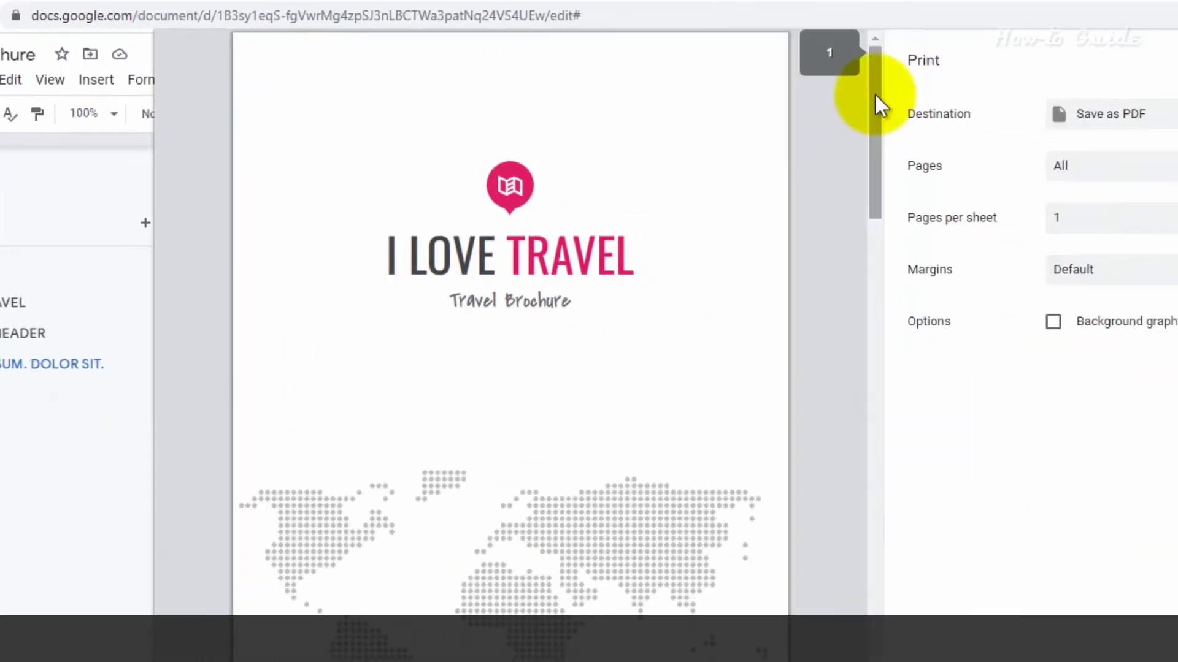
drag(726, 79, 693, 513)
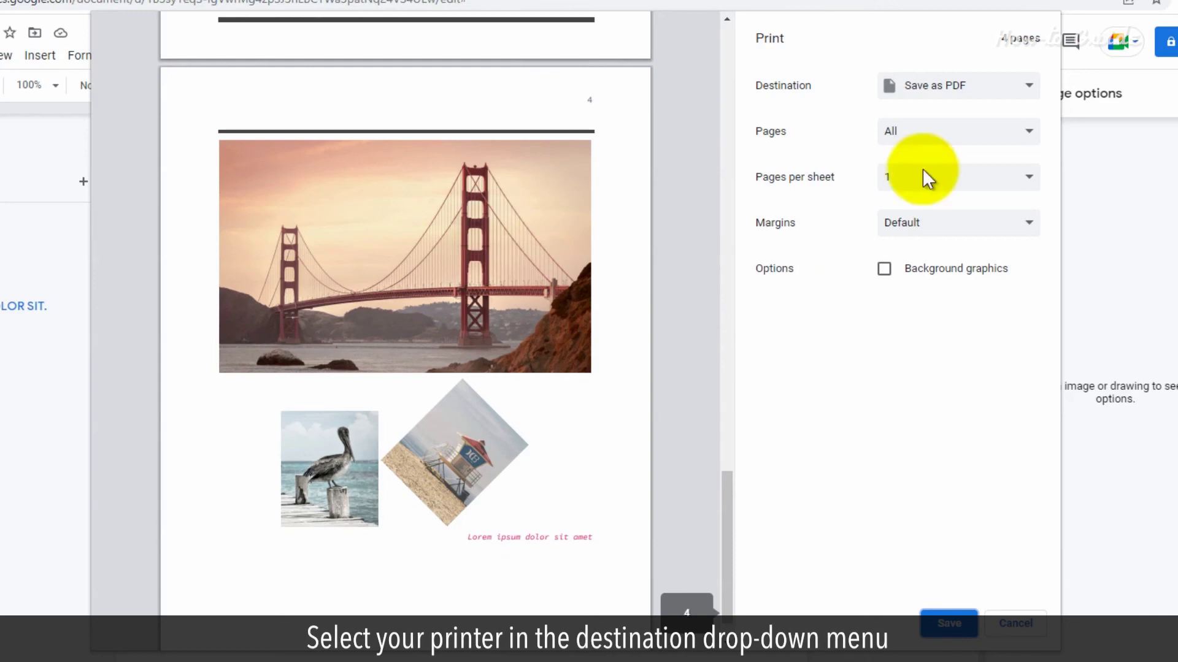
click(1030, 86)
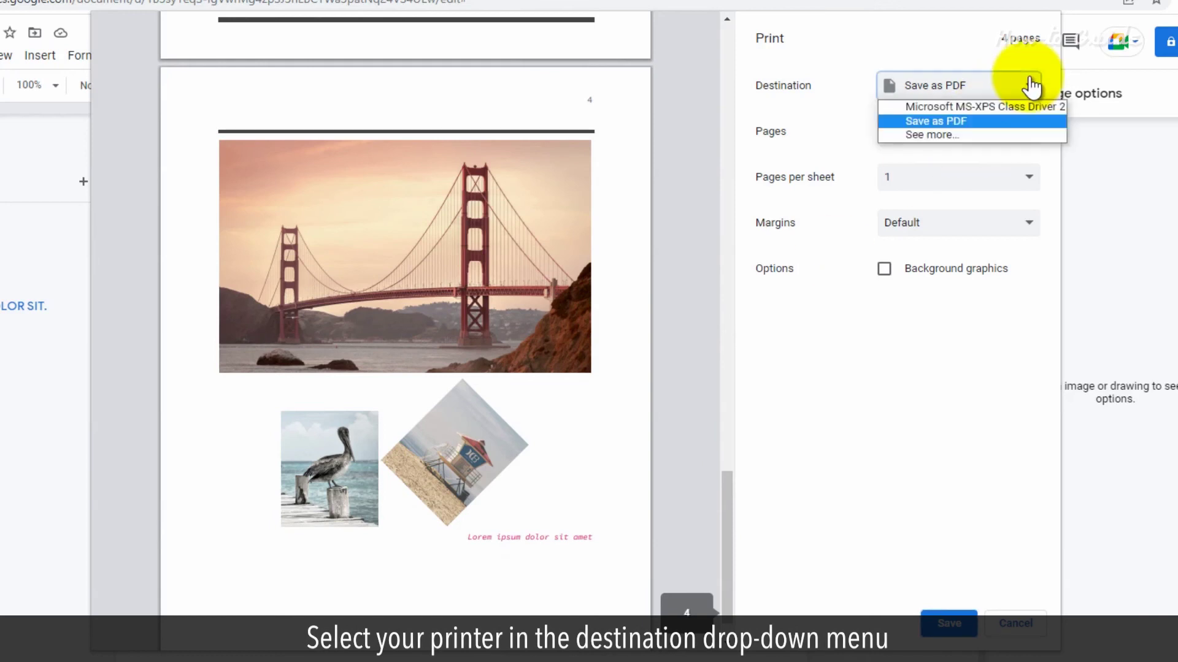
click(954, 120)
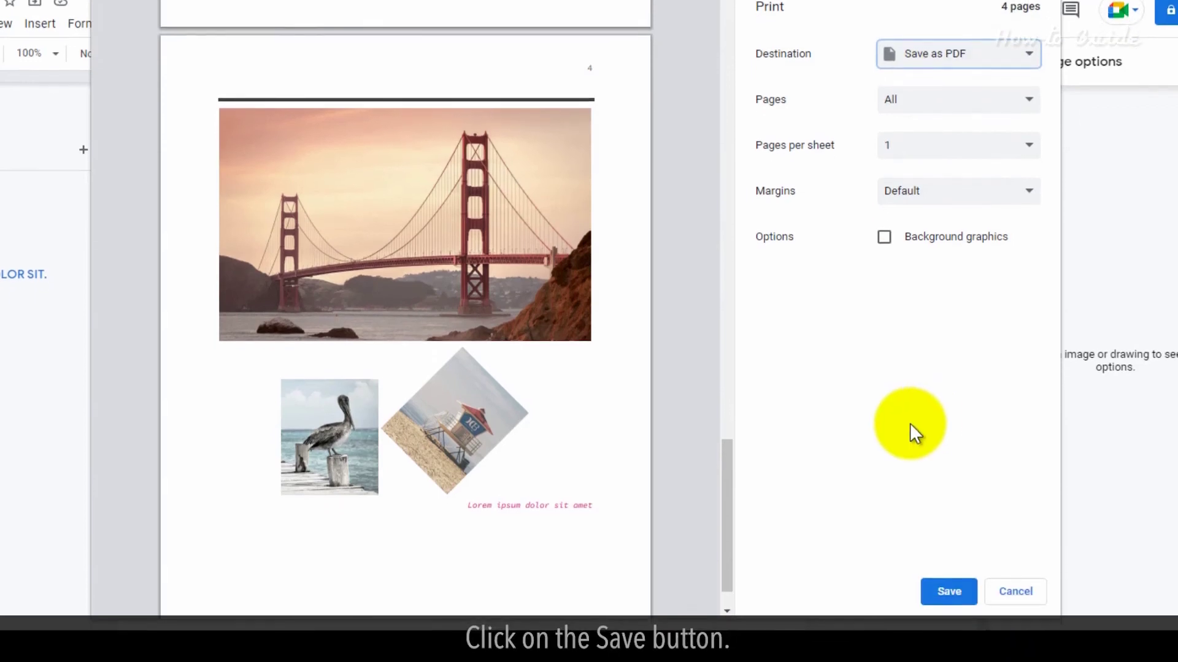
Save the brochure as 'Brochure - Google Docs.pdf' on the Desktop
click(940, 580)
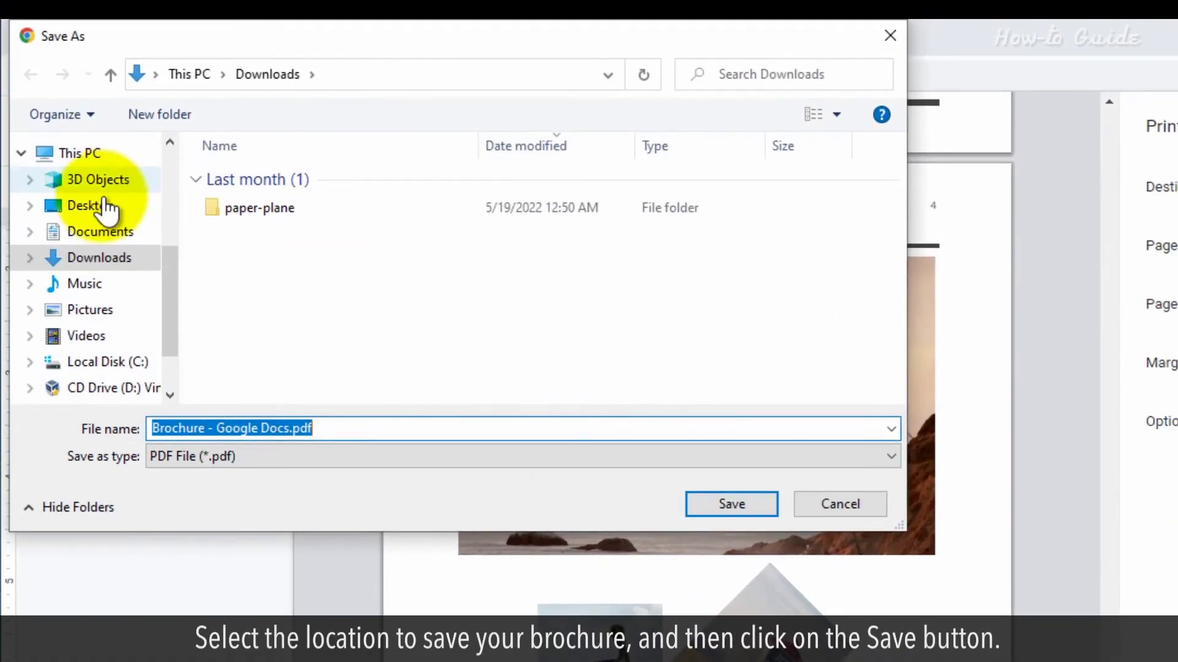
click(92, 206)
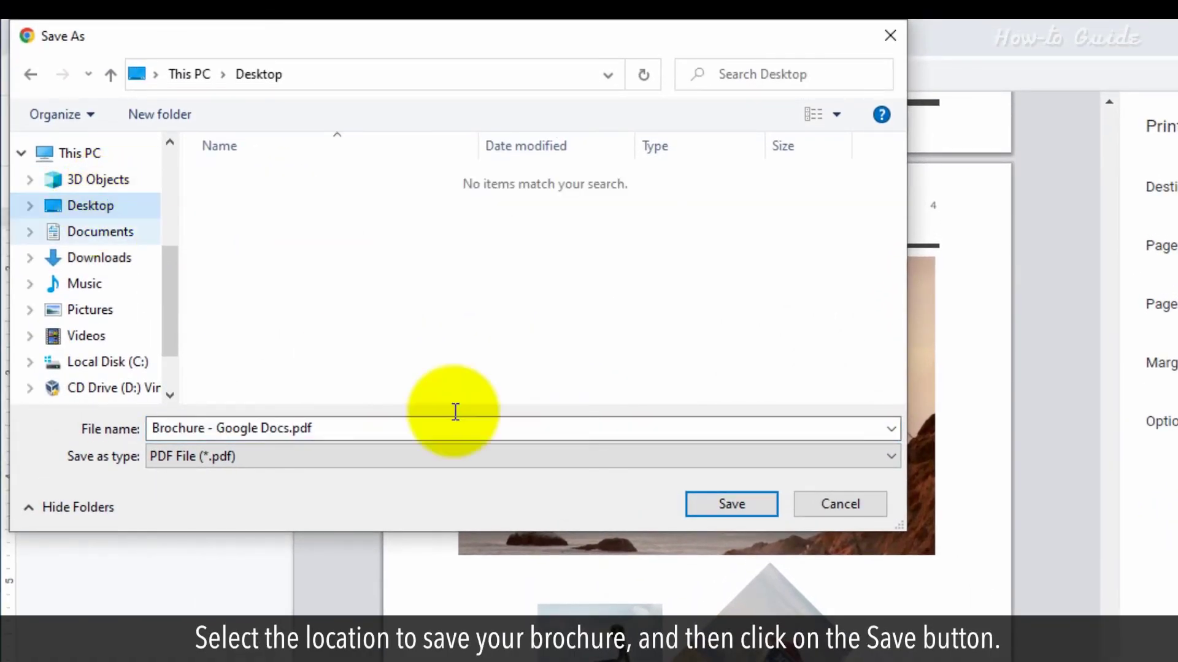
click(727, 504)
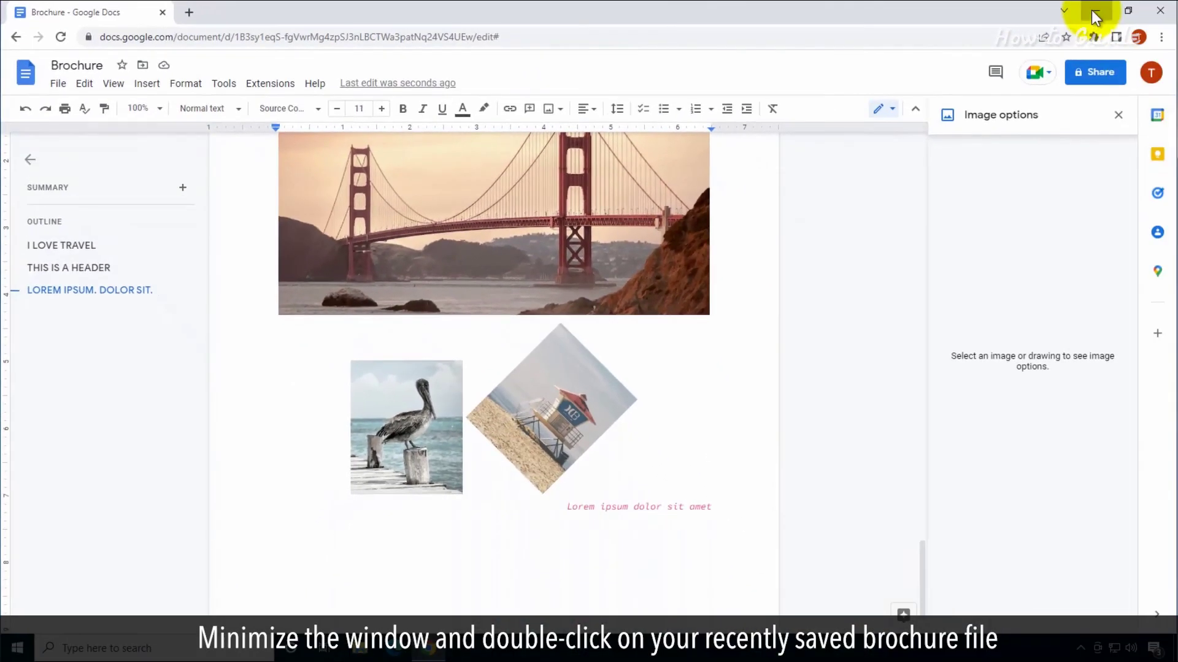
Minimize Chrome and view the saved 'Brochure - Google Docs.pdf' in Edge, scrolling its pages
click(1092, 13)
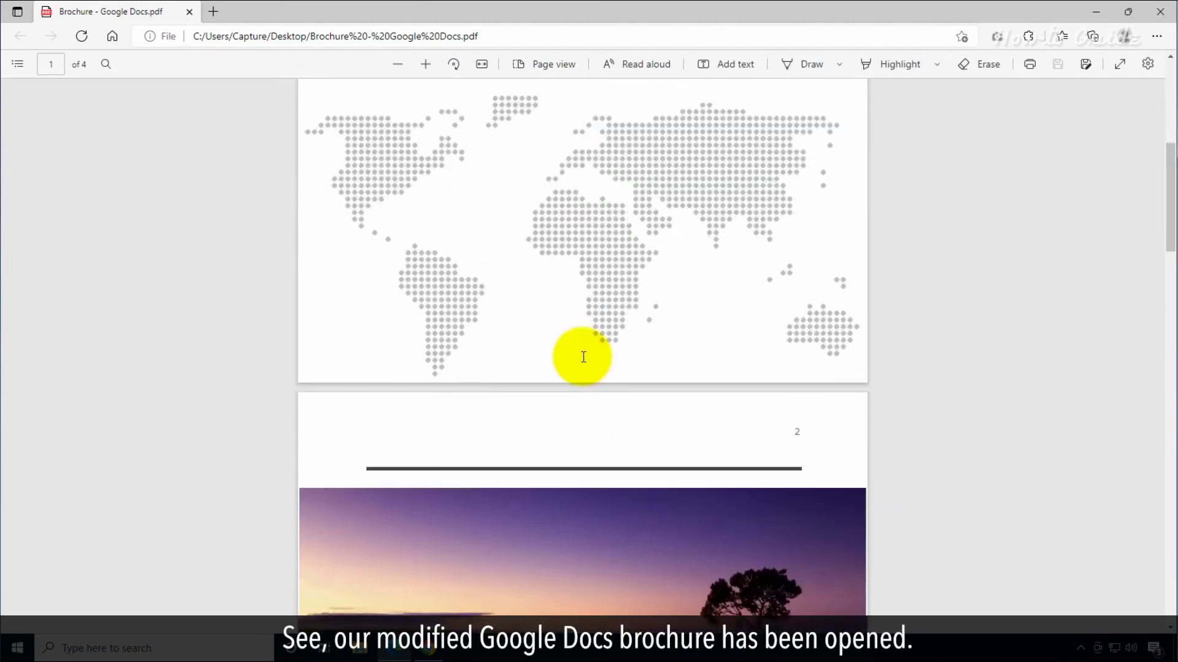
scroll(584, 357, down, 15)
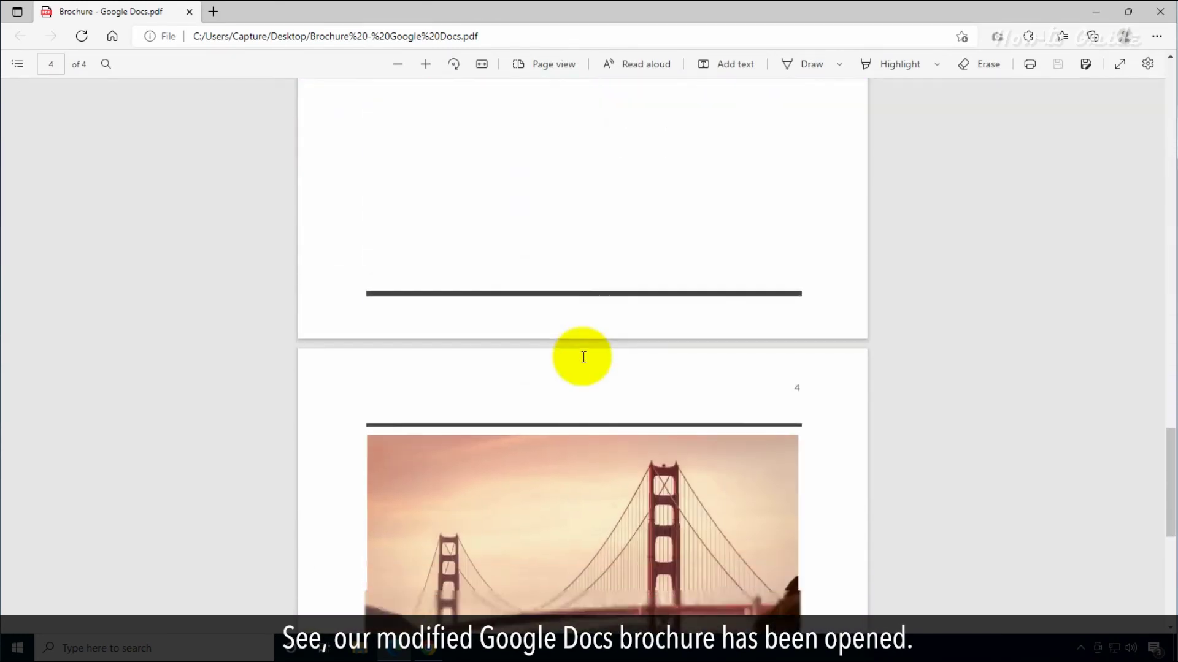